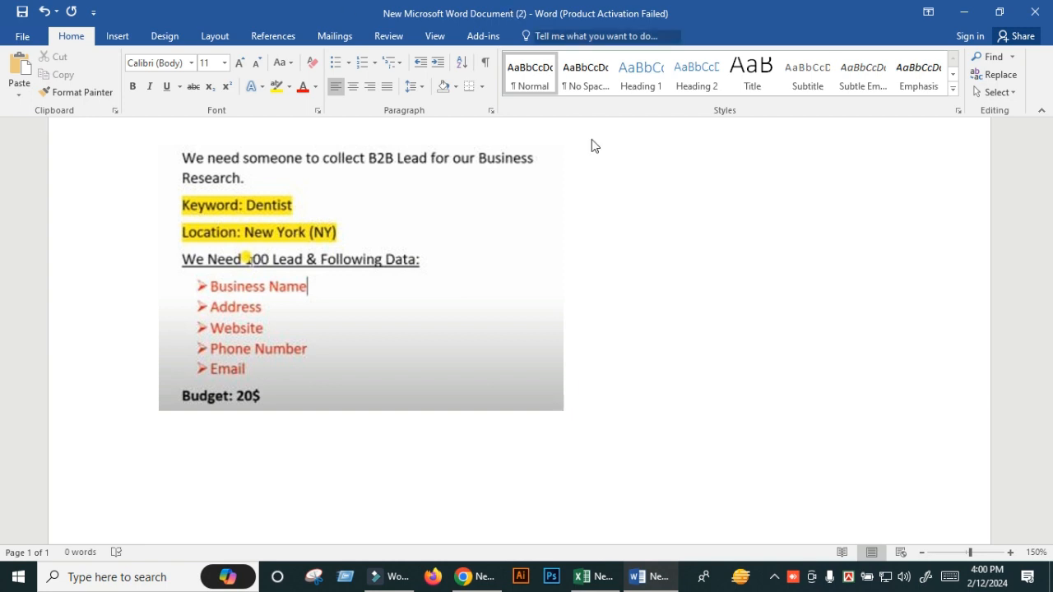
- Enlarge the dentist lead-requirements picture in Word, then bring up the Excel lead sheet
{"action": "left_click", "coordinate": [550, 330]}
{"action": "left_click_drag", "start_coordinate": [564, 411], "coordinate": [731, 472]}
{"action": "left_click", "coordinate": [839, 345]}
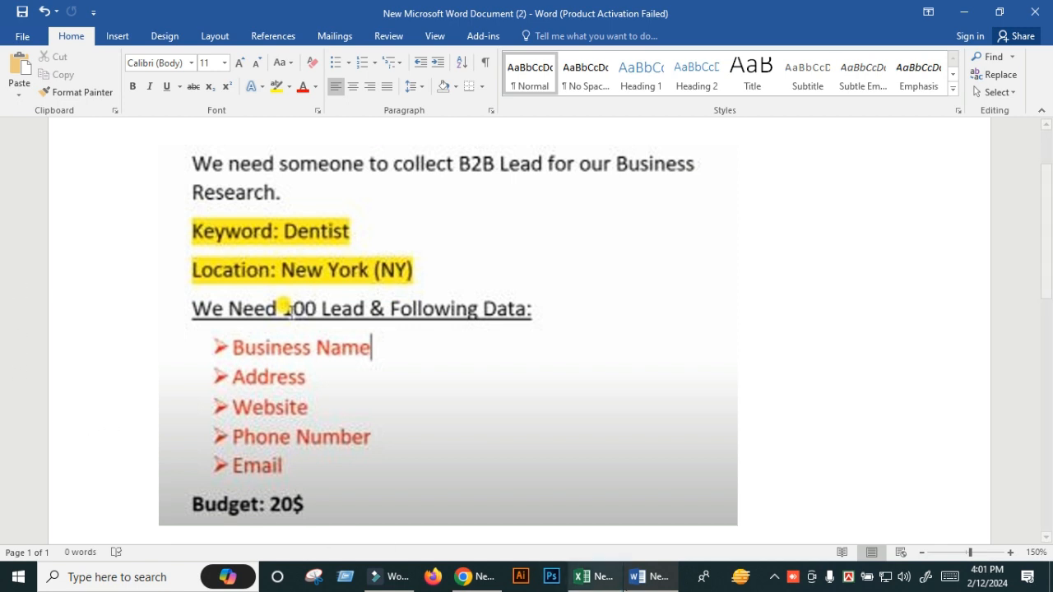
{"action": "left_click", "coordinate": [605, 589]}
{"action": "left_click", "coordinate": [73, 225]}
- Enter and erase a test entry in A2 so only headers remain, then go to Chrome
{"action": "left_click", "coordinate": [74, 206]}
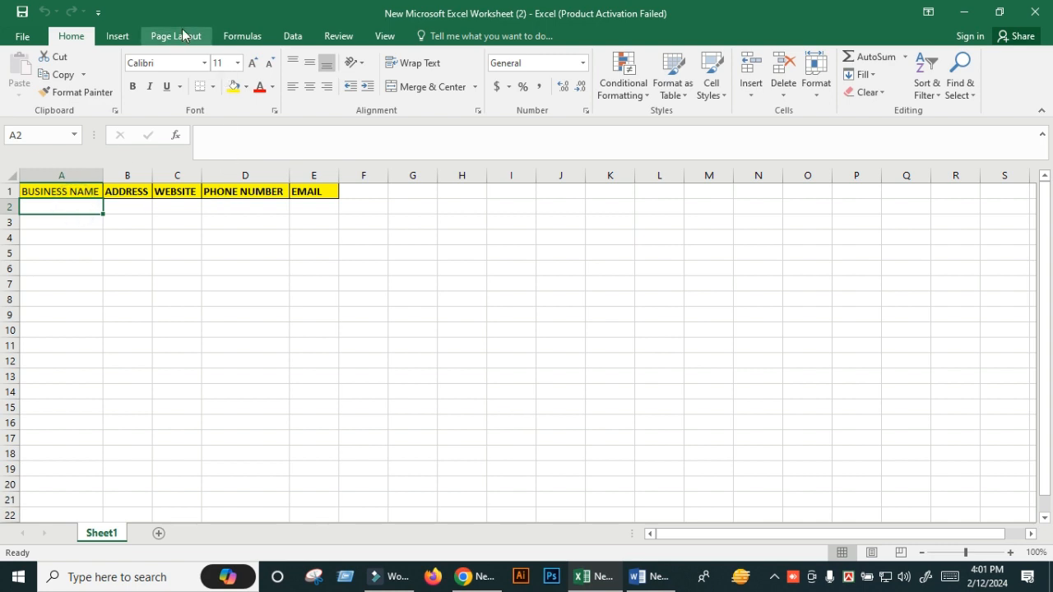
{"action": "type", "text": "vgbfhdd"}
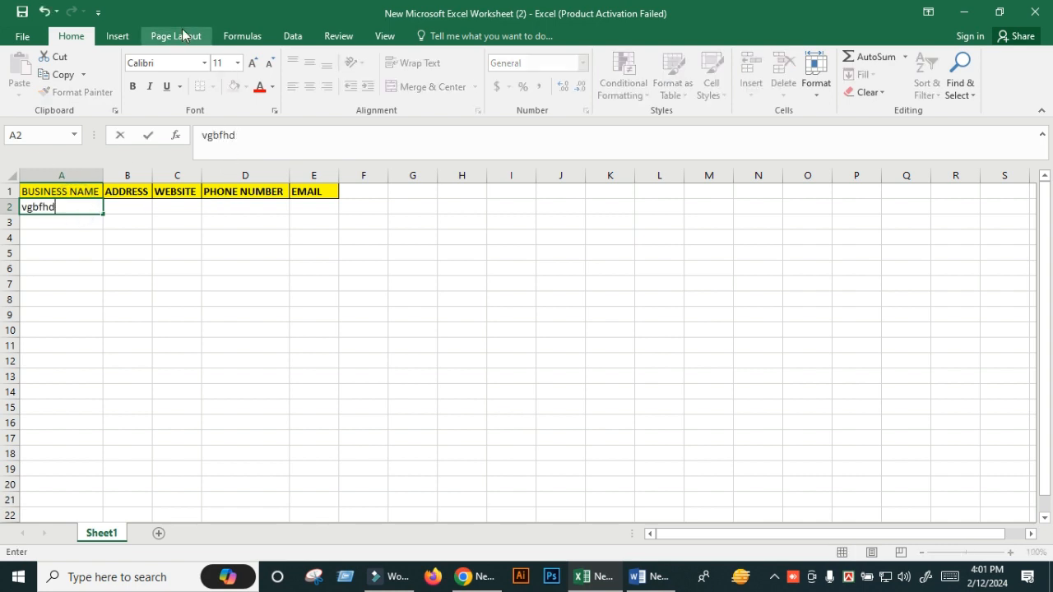
{"action": "key", "text": "BackSpace"}
{"action": "key", "text": "BackSpace"}
{"action": "key", "text": "BackSpace"}
{"action": "key", "text": "BackSpace"}
{"action": "key", "text": "BackSpace"}
{"action": "key", "text": "BackSpace"}
{"action": "left_click", "coordinate": [121, 215]}
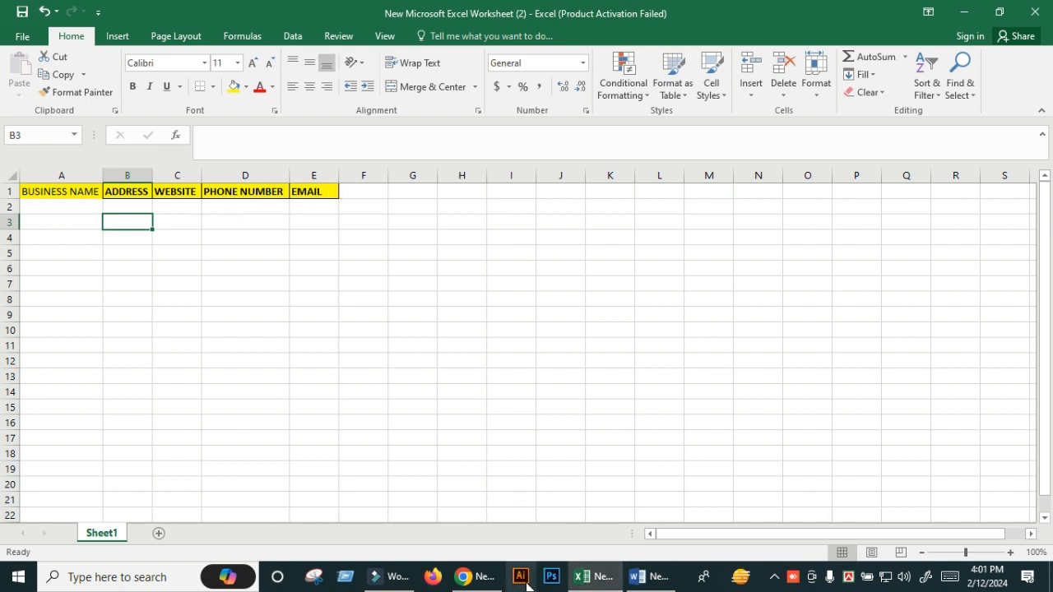
{"action": "left_click", "coordinate": [479, 576]}
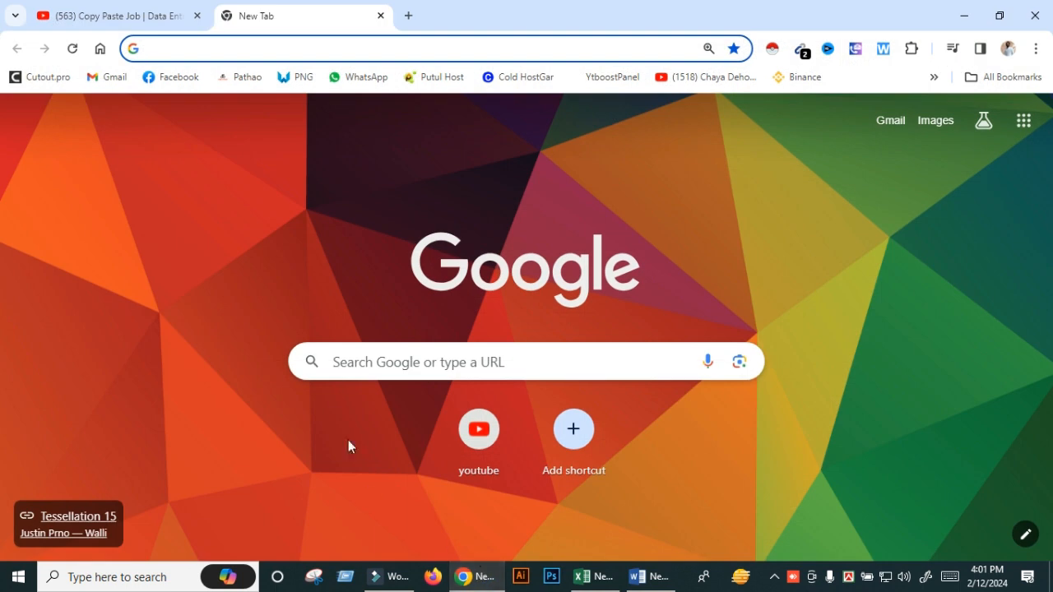
- Search Google for 'yellow pages' and open The Real Yellow Pages result
{"action": "left_click", "coordinate": [217, 48]}
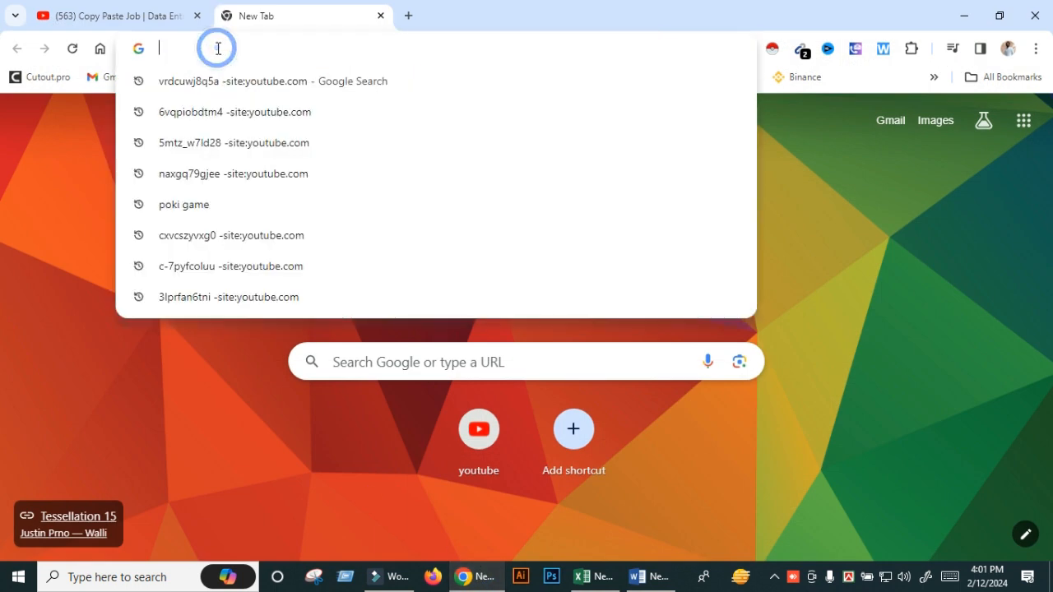
{"action": "type", "text": "y"}
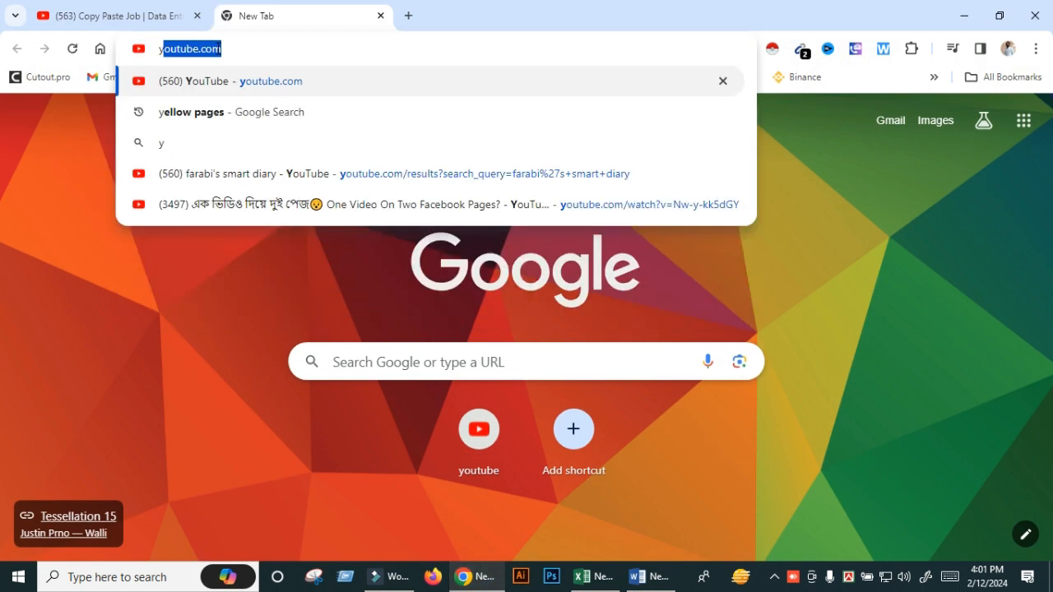
{"action": "type", "text": "e"}
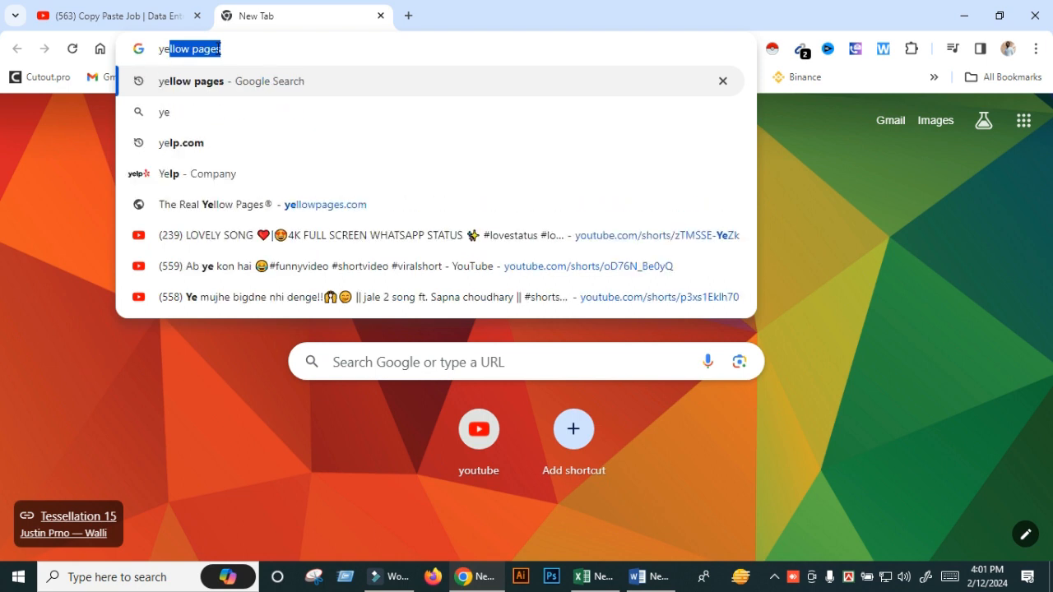
{"action": "key", "text": "Return"}
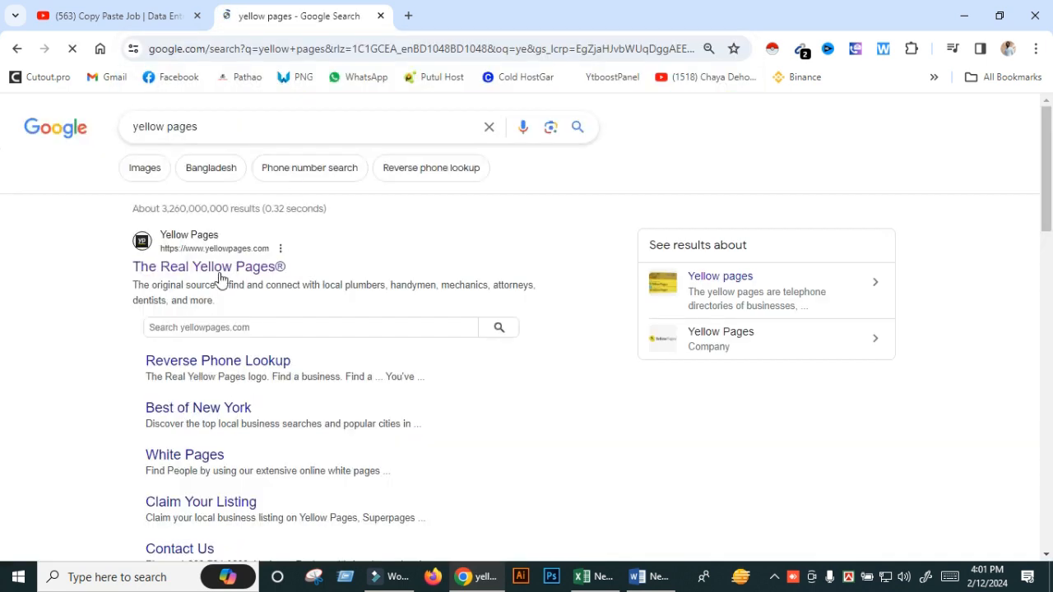
{"action": "left_click", "coordinate": [223, 265]}
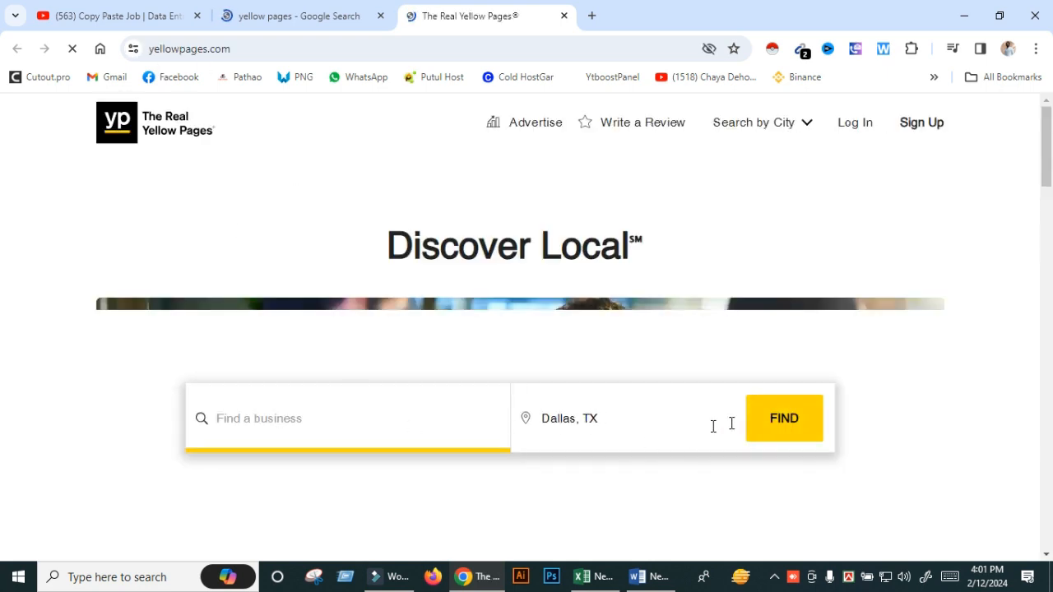
- Search Yellow Pages for dentist with the location changed from Dallas, TX to New York, NY
{"action": "left_click", "coordinate": [679, 426]}
{"action": "key", "text": "BackSpace"}
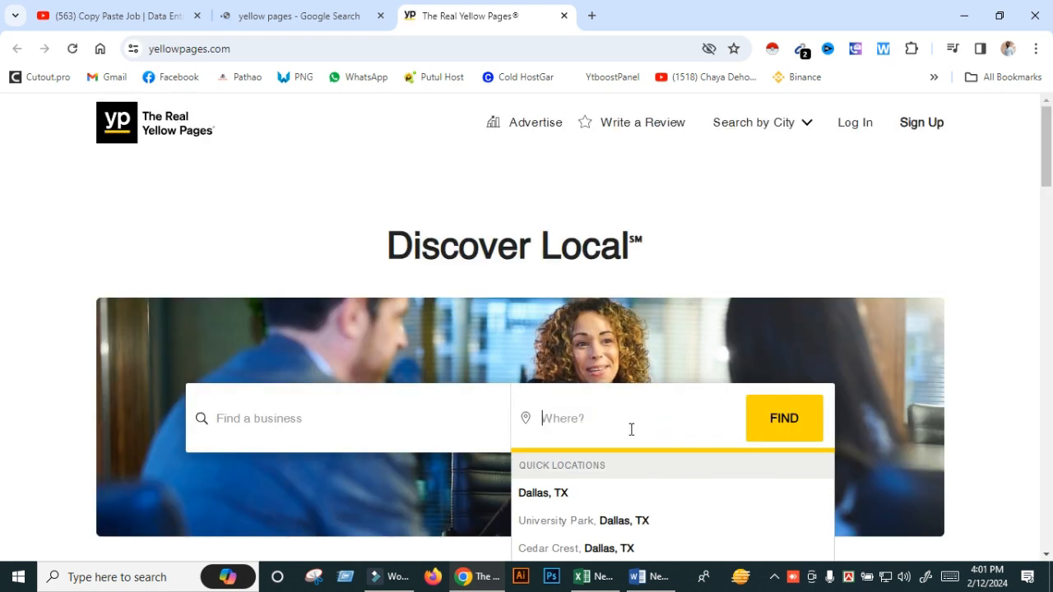
{"action": "type", "text": "n"}
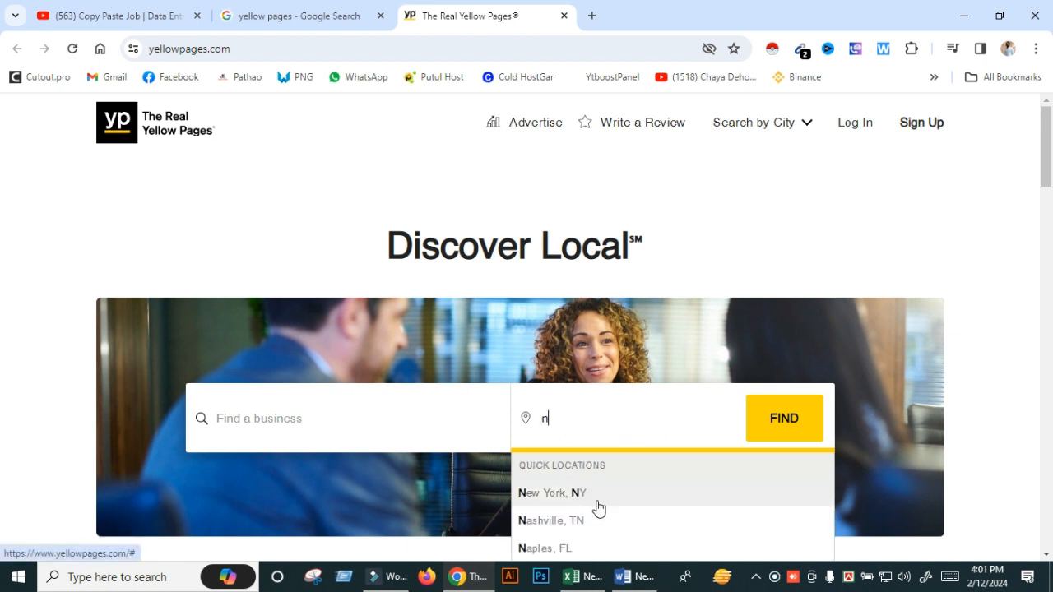
{"action": "left_click", "coordinate": [597, 498]}
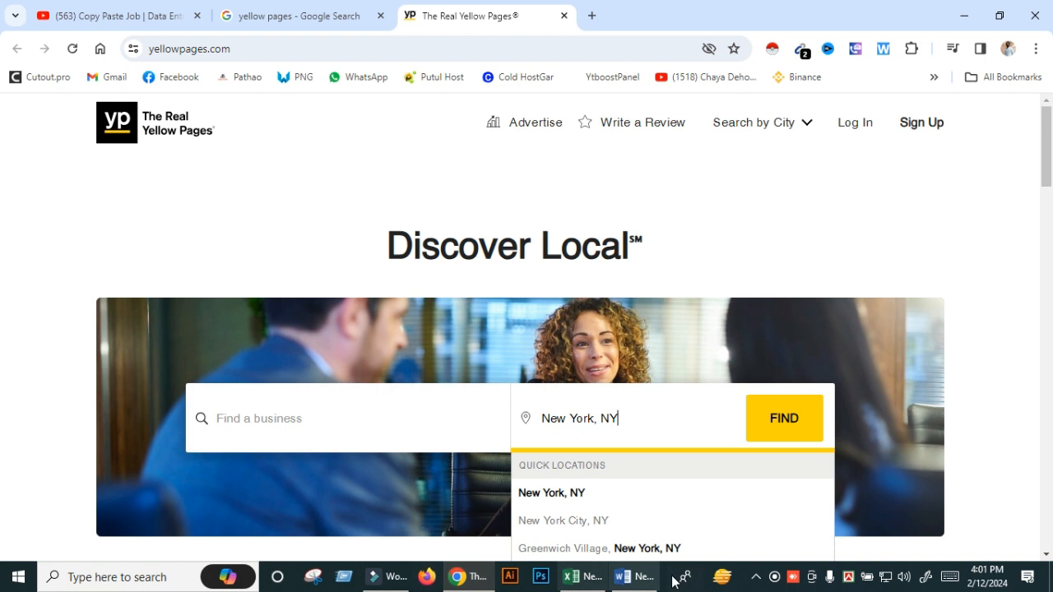
{"action": "left_click", "coordinate": [430, 447]}
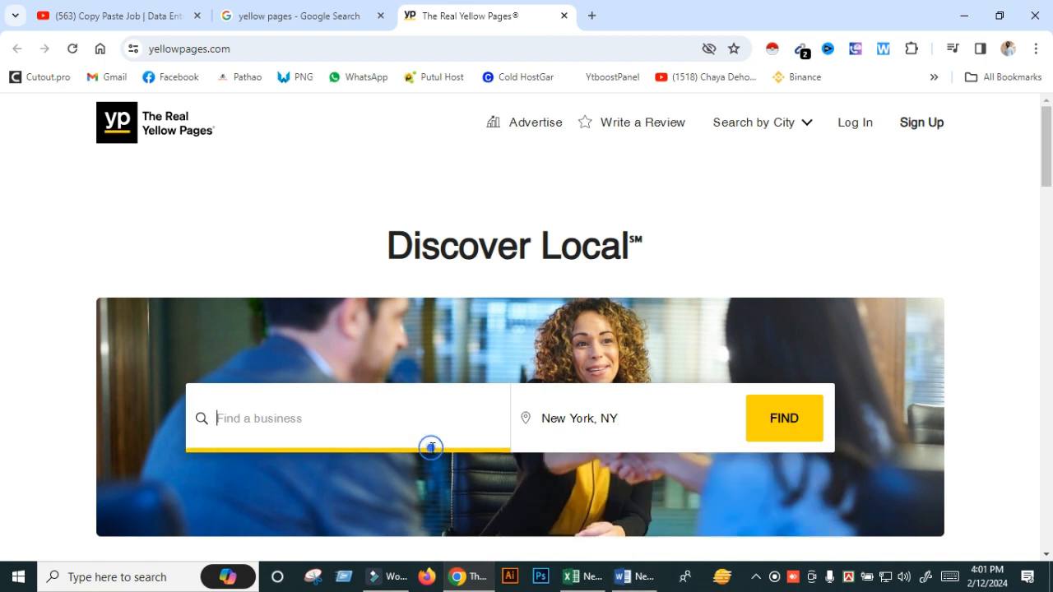
{"action": "type", "text": "d"}
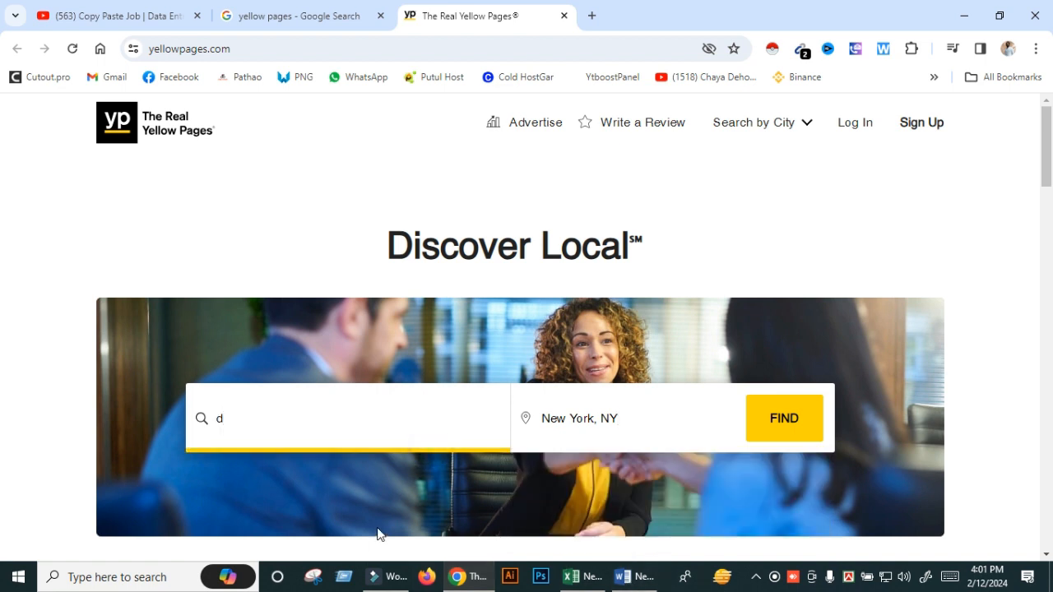
{"action": "left_click", "coordinate": [297, 487]}
{"action": "left_click", "coordinate": [798, 423]}
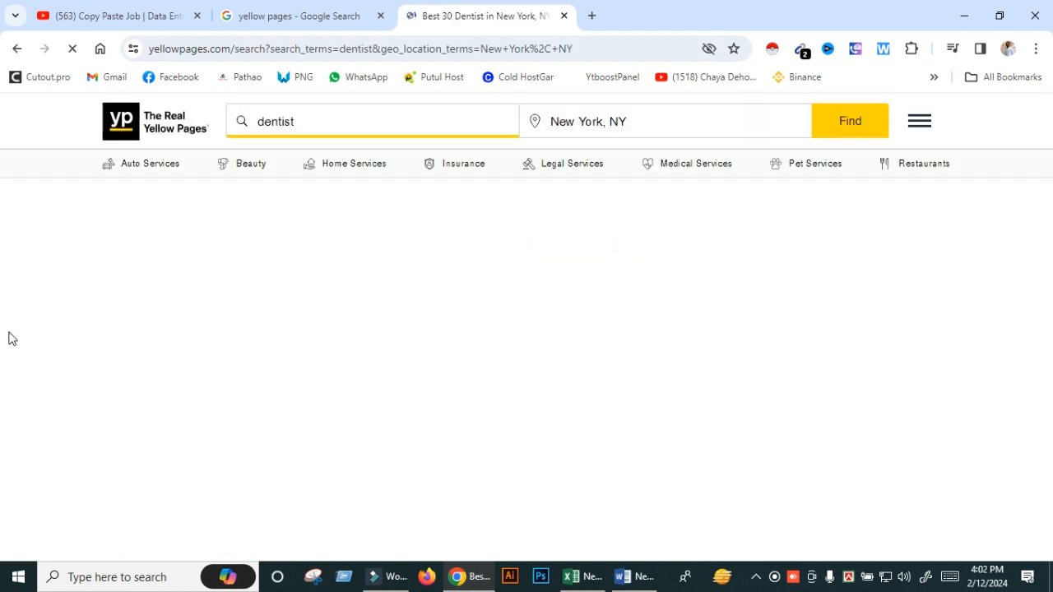
- Scroll through the dentist results listing 1–30 of 3000 businesses
{"action": "scroll", "coordinate": [729, 329], "scroll_direction": "down", "scroll_amount": 20}
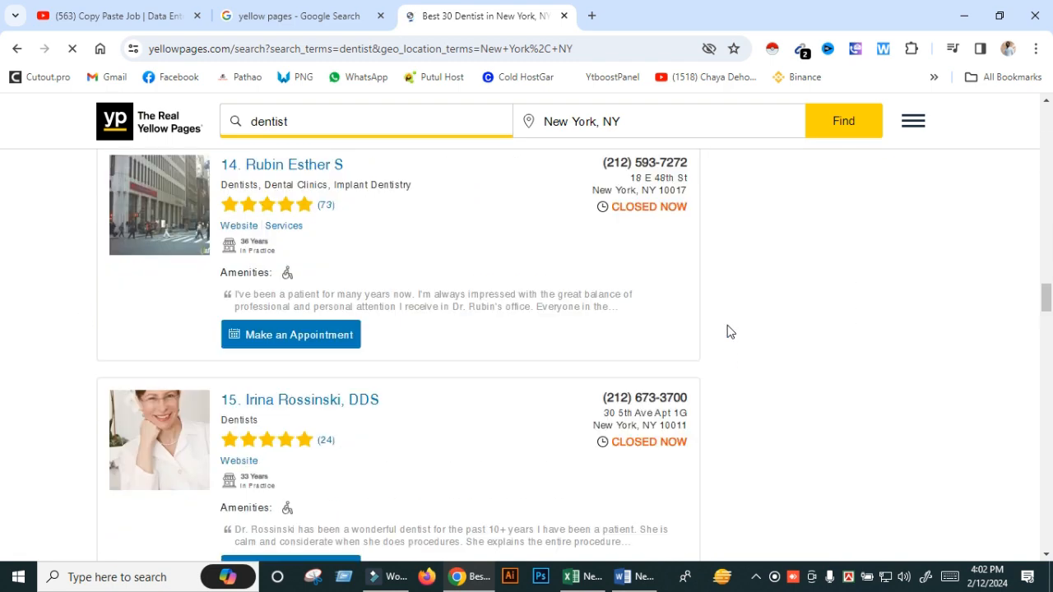
{"action": "scroll", "coordinate": [727, 330], "scroll_direction": "down", "scroll_amount": 10}
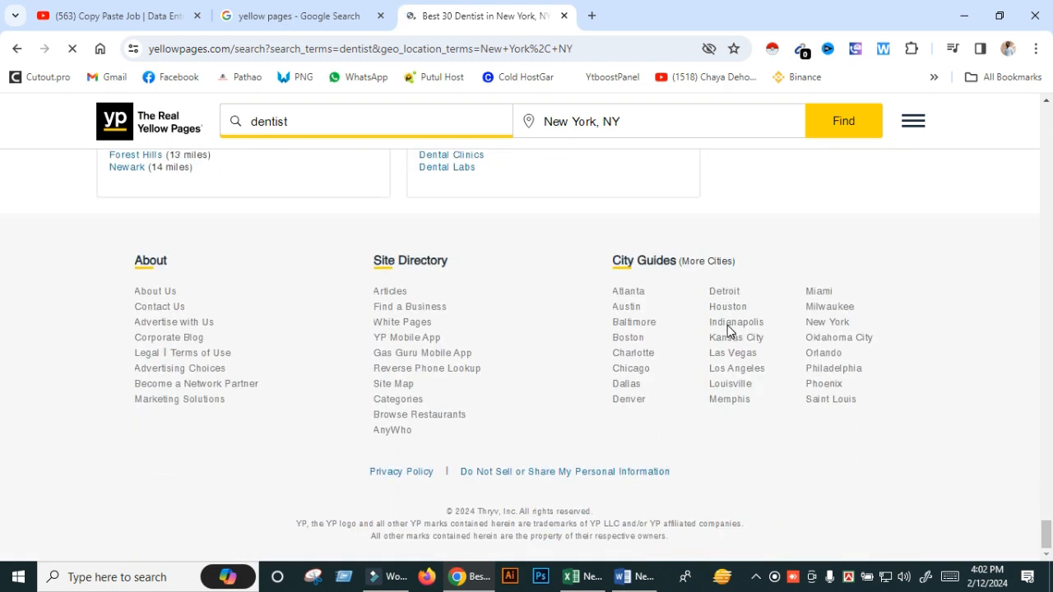
{"action": "scroll", "coordinate": [485, 370], "scroll_direction": "up", "scroll_amount": 4}
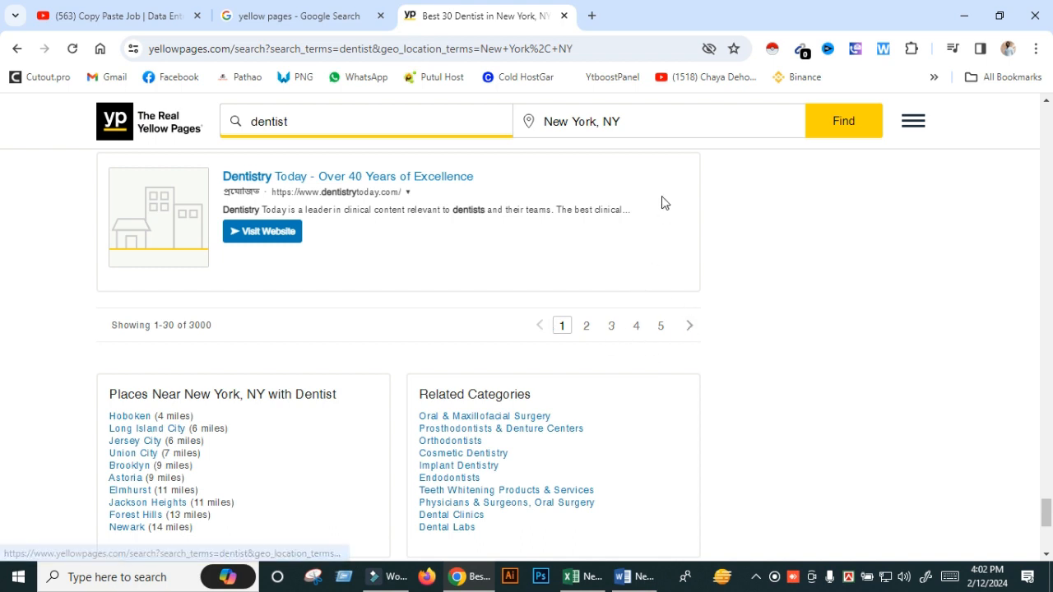
{"action": "scroll", "coordinate": [538, 387], "scroll_direction": "up", "scroll_amount": 15}
{"action": "scroll", "coordinate": [531, 395], "scroll_direction": "up", "scroll_amount": 15}
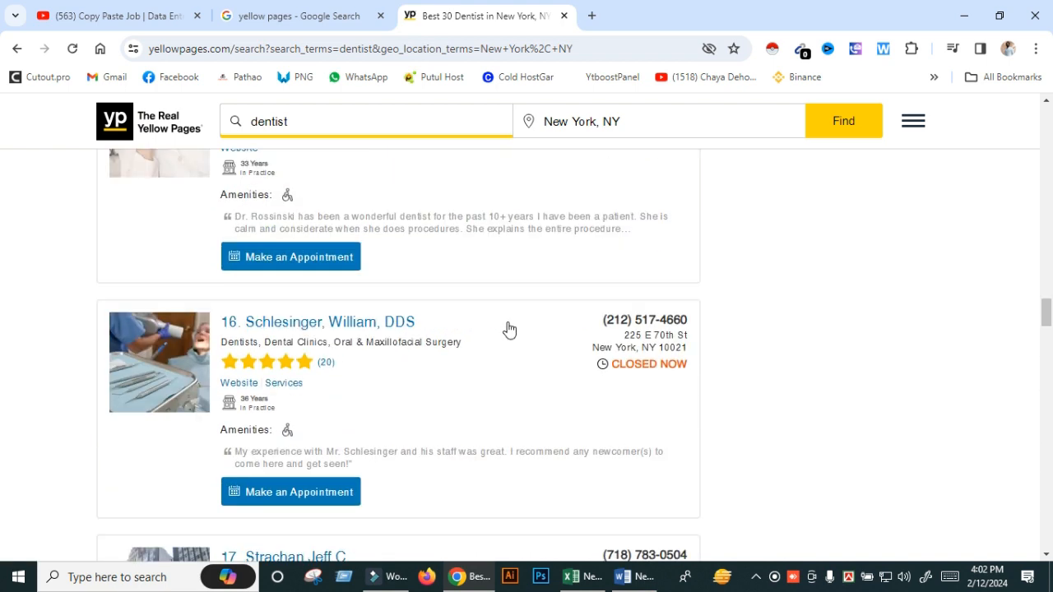
{"action": "scroll", "coordinate": [507, 329], "scroll_direction": "up", "scroll_amount": 12}
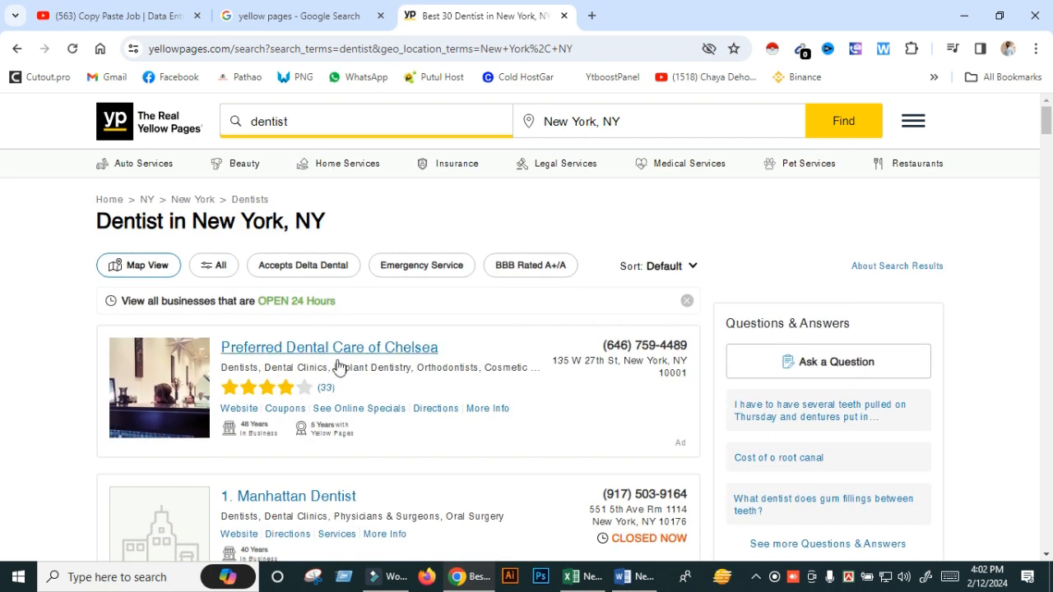
- Open the Preferred Dental Care of Chelsea listing in a new tab and close the Google tab
{"action": "right_click", "coordinate": [336, 346]}
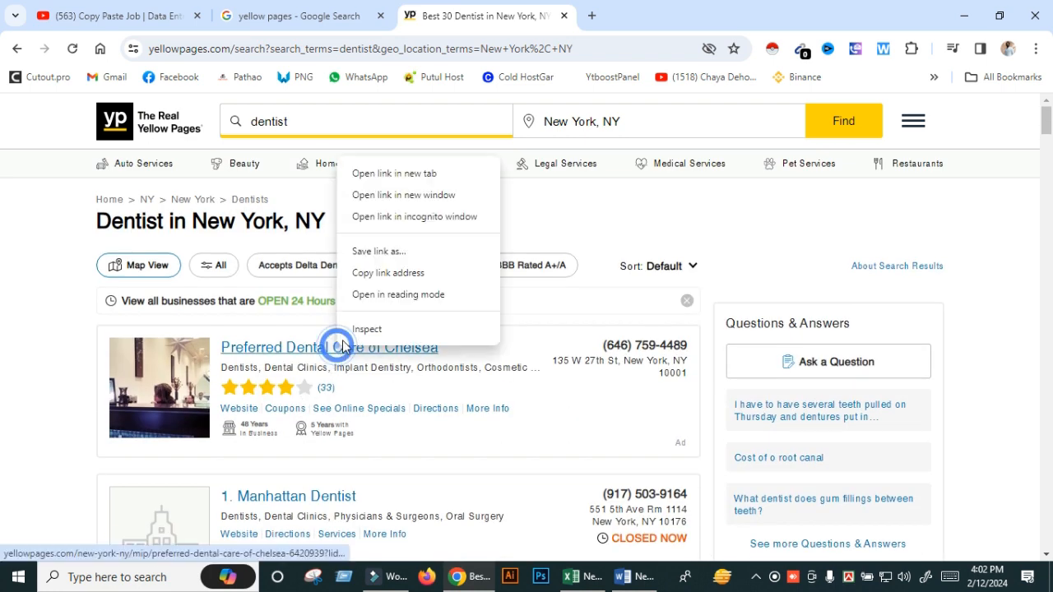
{"action": "left_click", "coordinate": [426, 173]}
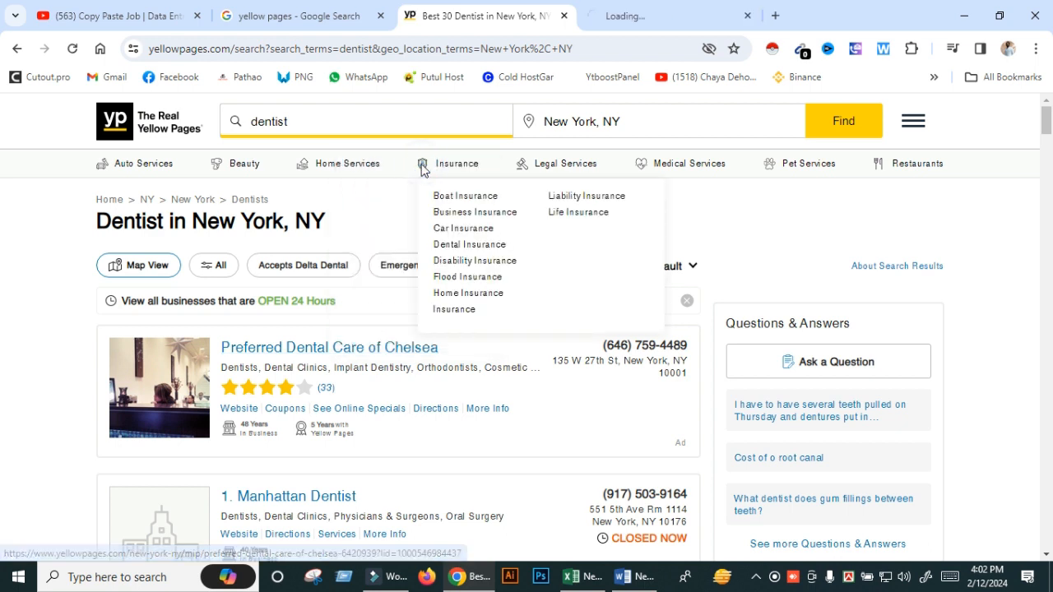
{"action": "left_click", "coordinate": [378, 16]}
{"action": "left_click", "coordinate": [459, 12]}
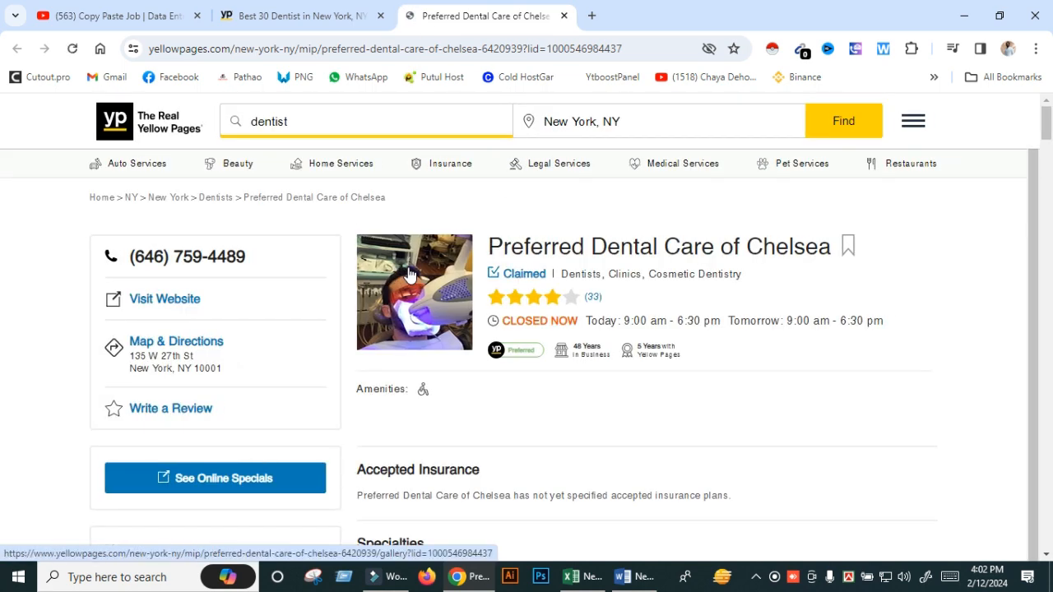
- Copy the business name Preferred Dental Care of Chelsea and return to Excel
{"action": "triple_click", "coordinate": [587, 256]}
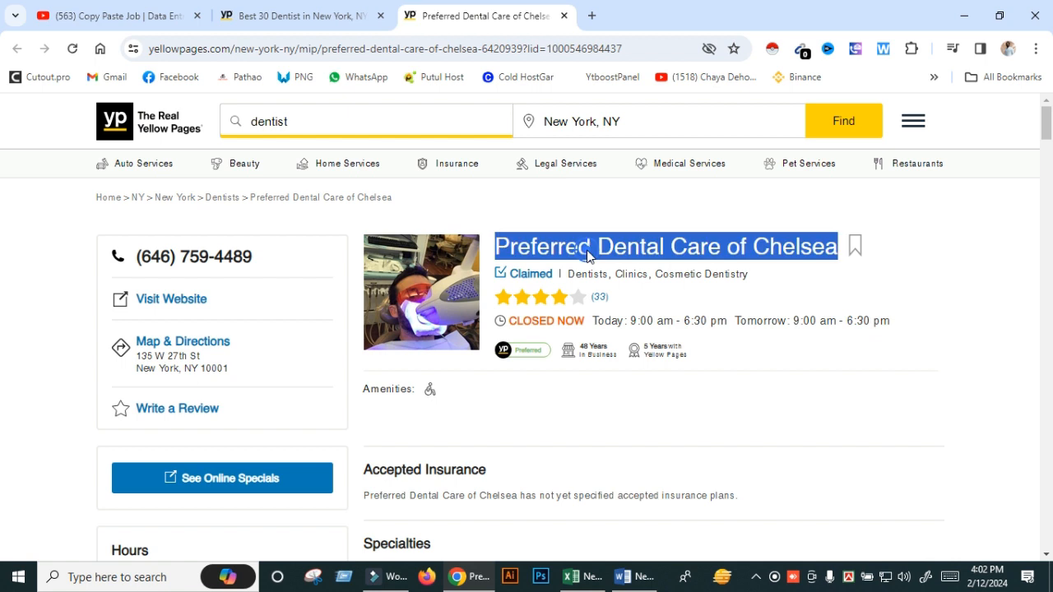
{"action": "right_click", "coordinate": [589, 257]}
{"action": "left_click", "coordinate": [625, 269]}
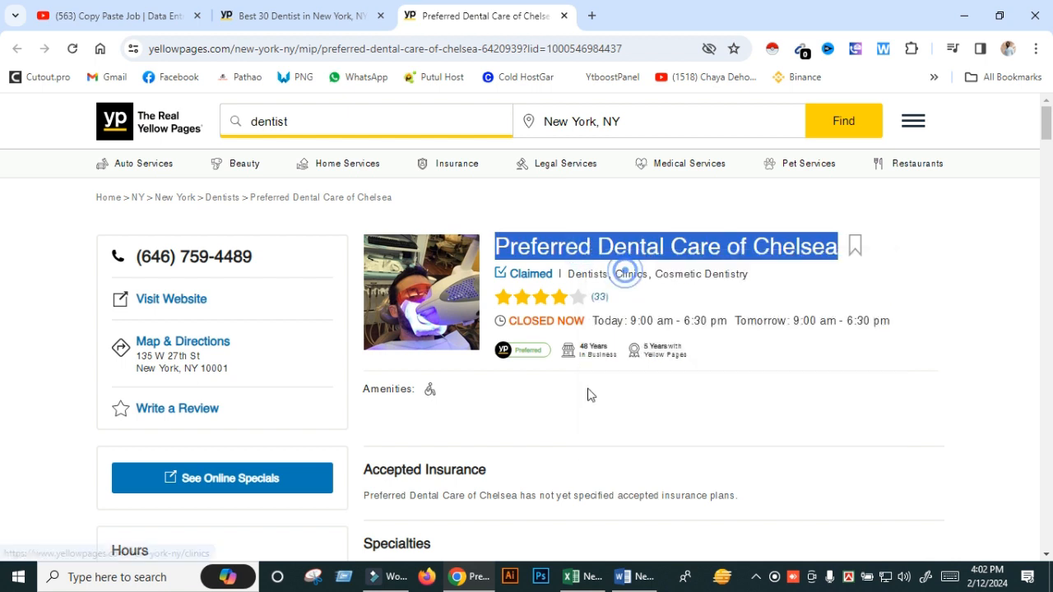
{"action": "left_click", "coordinate": [596, 576]}
{"action": "left_click", "coordinate": [127, 222]}
- Paste the business name as text into A2 and autofit column A
{"action": "right_click", "coordinate": [42, 204]}
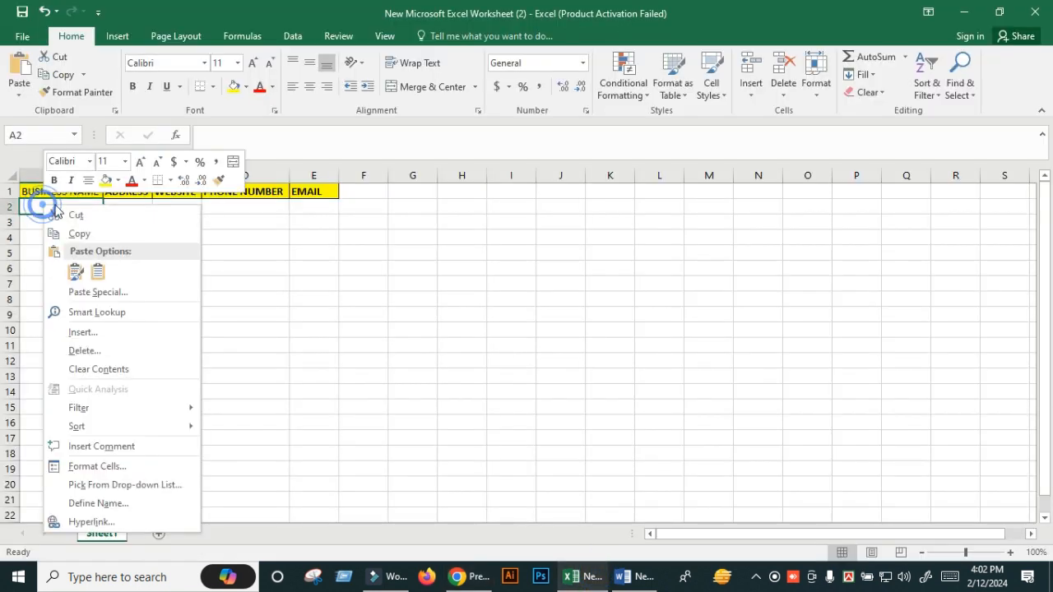
{"action": "left_click", "coordinate": [95, 276]}
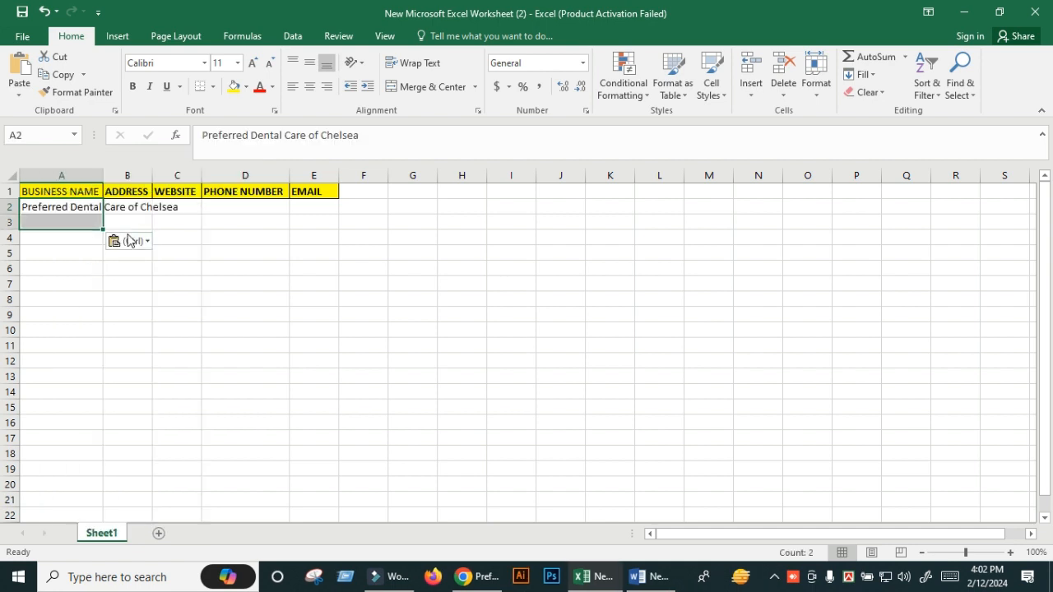
{"action": "left_click", "coordinate": [98, 179]}
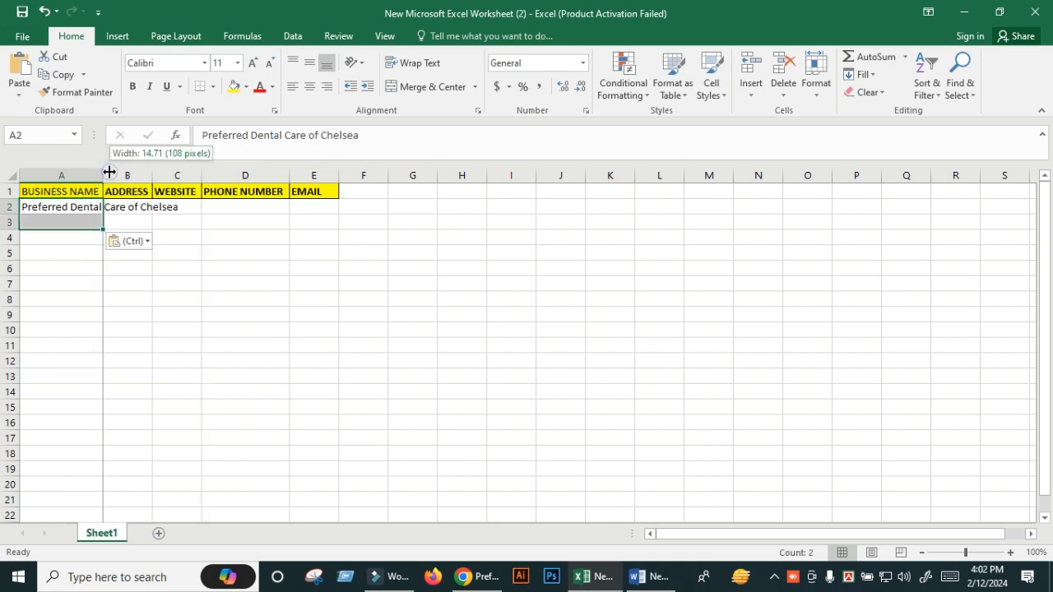
{"action": "double_click", "coordinate": [98, 180]}
{"action": "left_click", "coordinate": [221, 208]}
- Undo the address accidentally dropped into B1 and re-autofit column A
{"action": "left_click", "coordinate": [470, 578]}
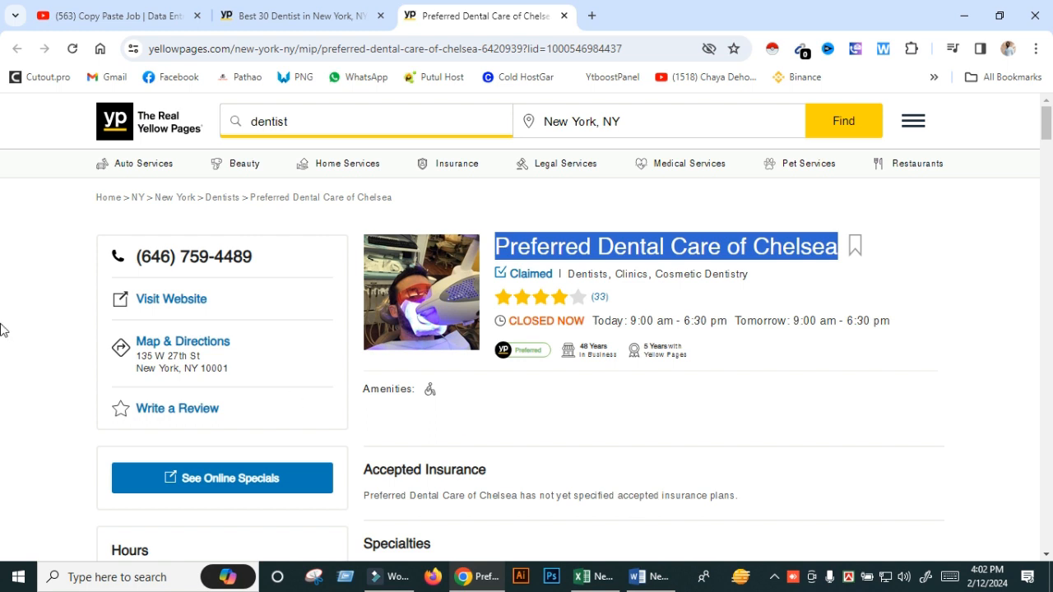
{"action": "left_click_drag", "start_coordinate": [172, 369], "coordinate": [214, 194]}
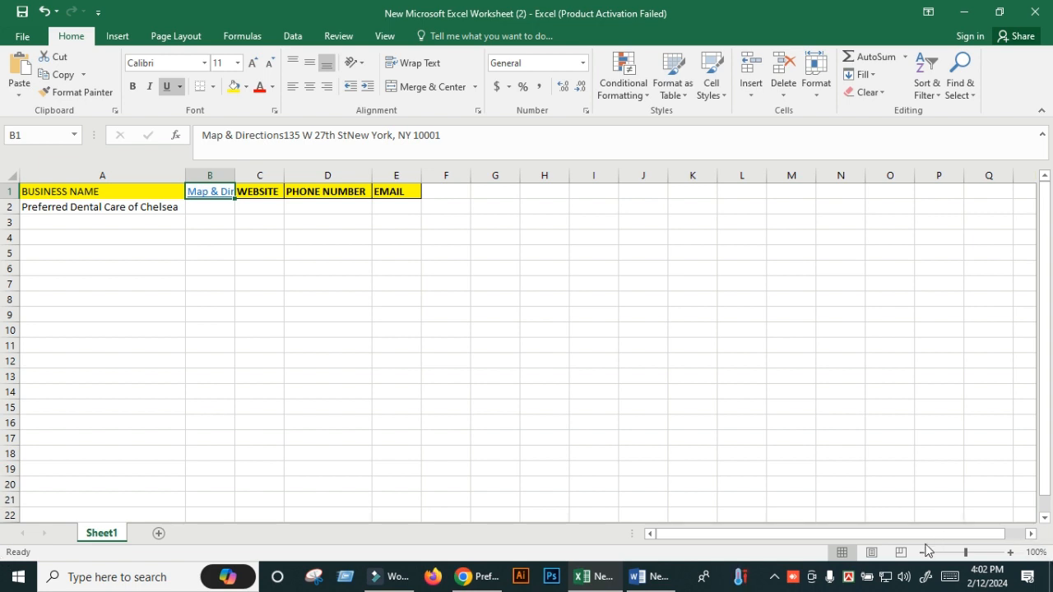
{"action": "left_click", "coordinate": [949, 577]}
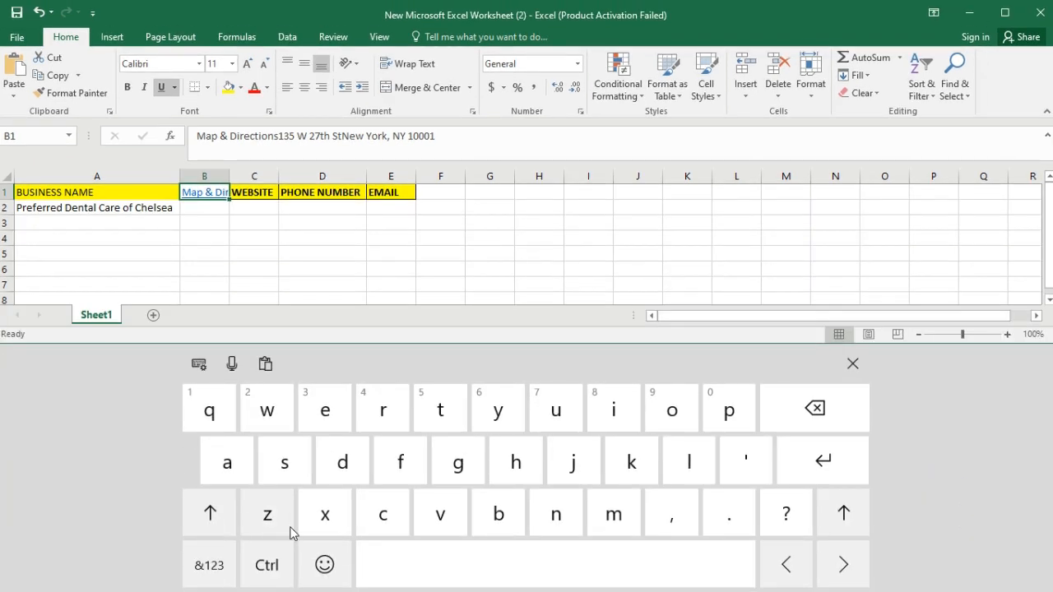
{"action": "key", "text": "ctrl+z"}
{"action": "key", "text": "ctrl+z"}
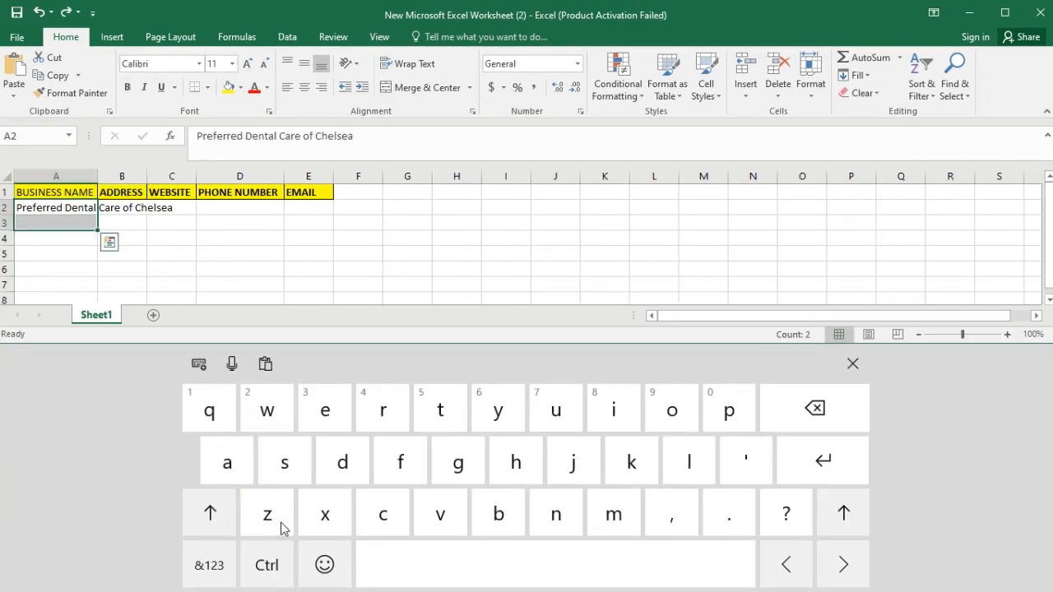
{"action": "left_click", "coordinate": [852, 363]}
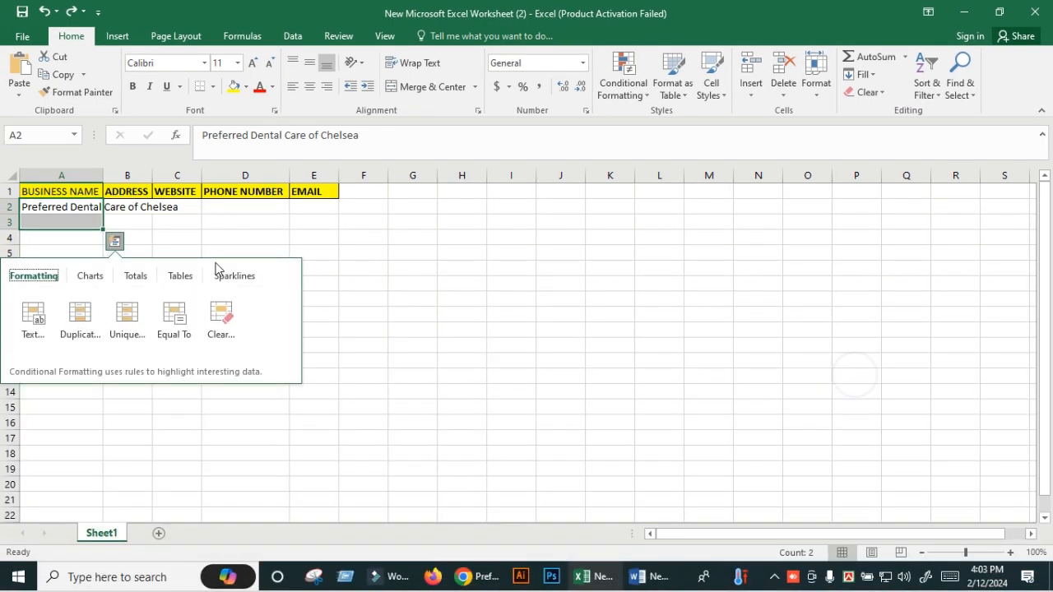
{"action": "left_click", "coordinate": [124, 223]}
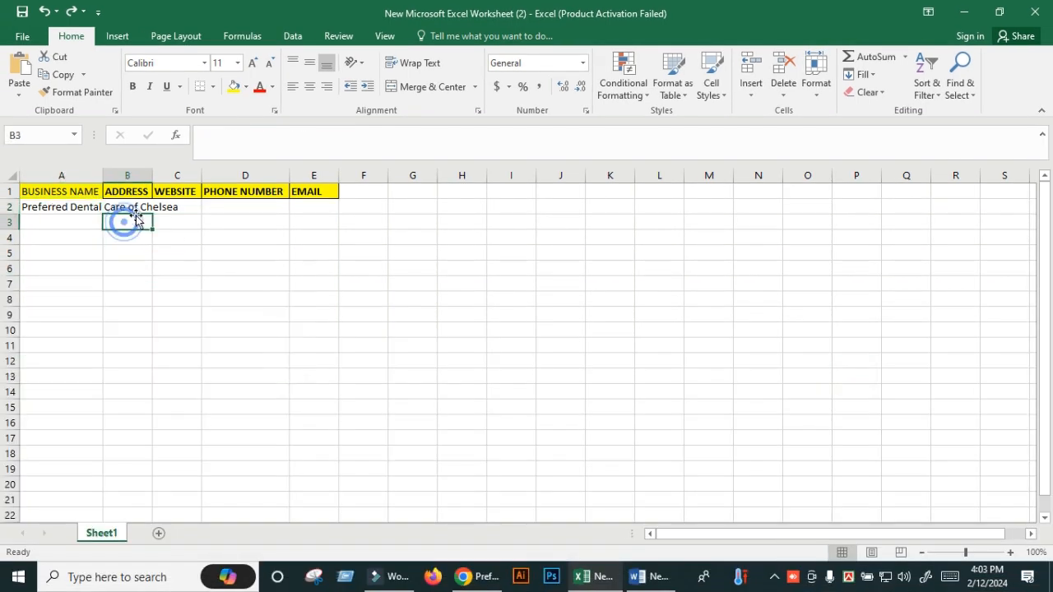
{"action": "double_click", "coordinate": [102, 181]}
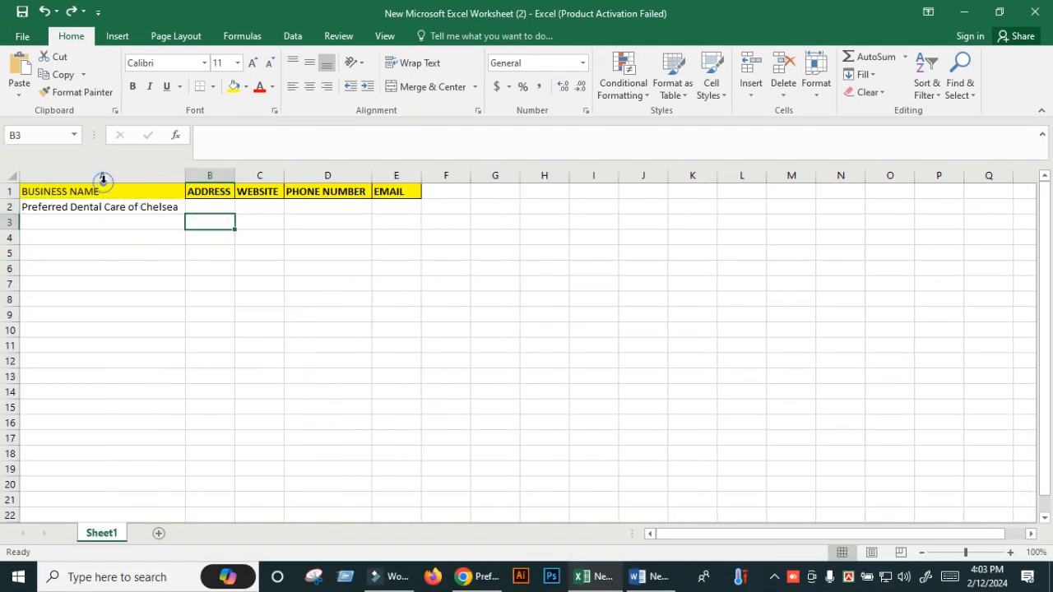
{"action": "left_click", "coordinate": [199, 207]}
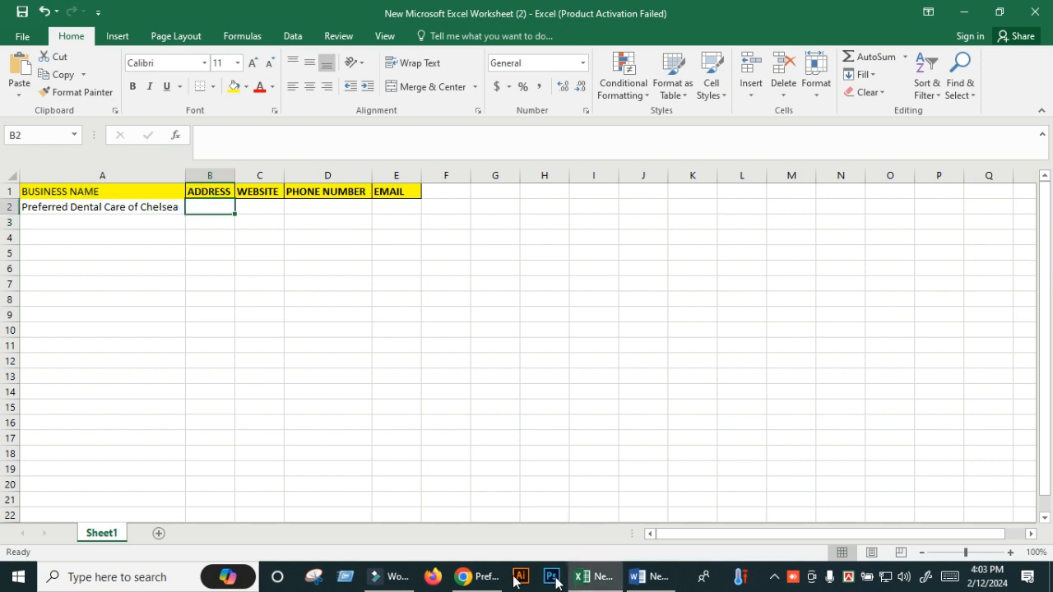
- Paste the copied Map & Directions link as text into B2 and autofit column B
{"action": "left_click", "coordinate": [463, 576]}
{"action": "right_click", "coordinate": [161, 352]}
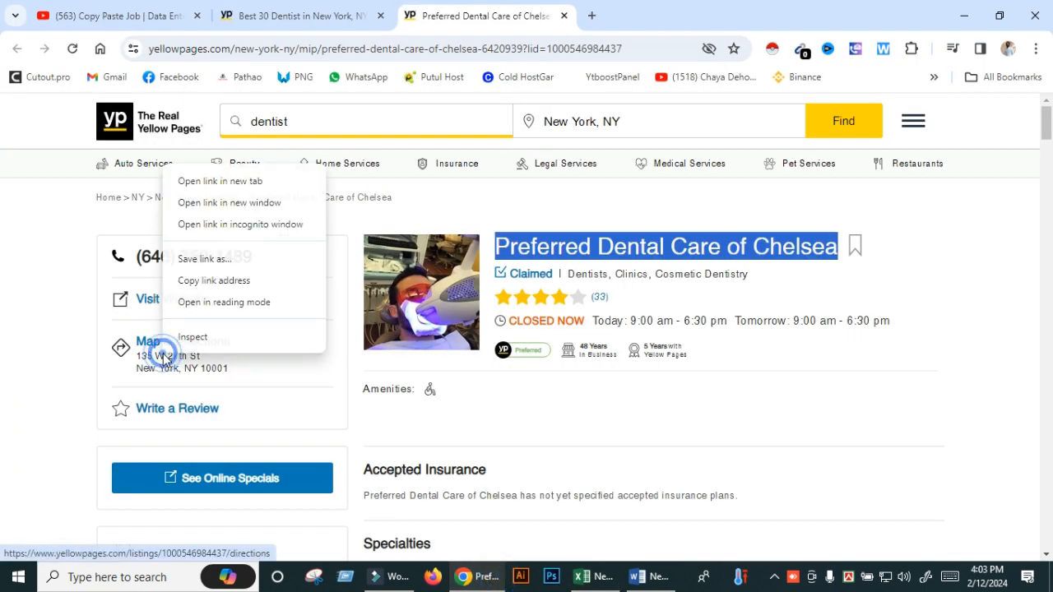
{"action": "left_click", "coordinate": [212, 281]}
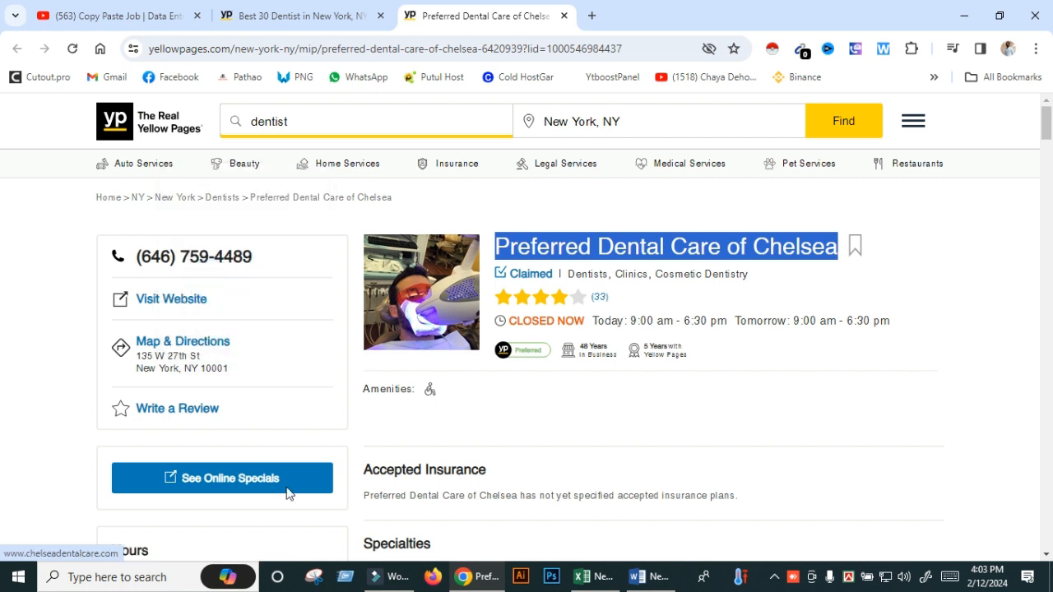
{"action": "left_click", "coordinate": [582, 577]}
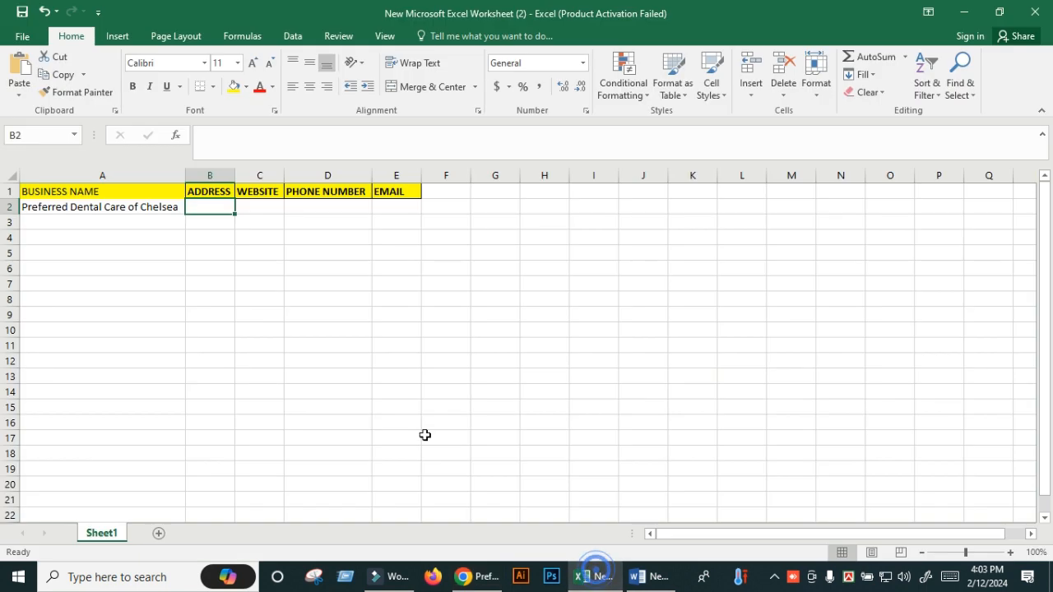
{"action": "right_click", "coordinate": [224, 207]}
{"action": "left_click", "coordinate": [256, 274]}
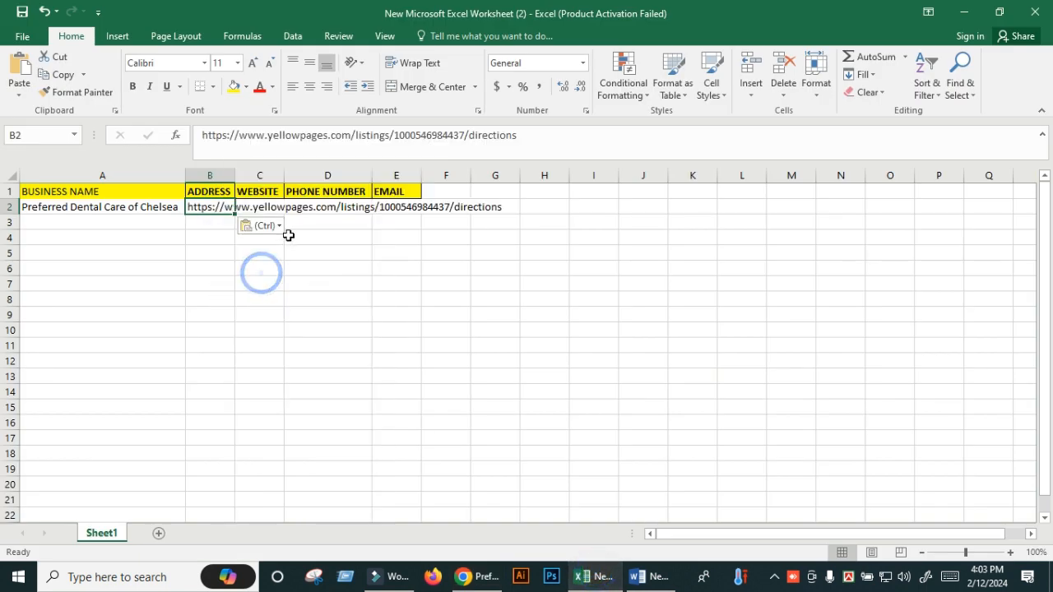
{"action": "double_click", "coordinate": [229, 172]}
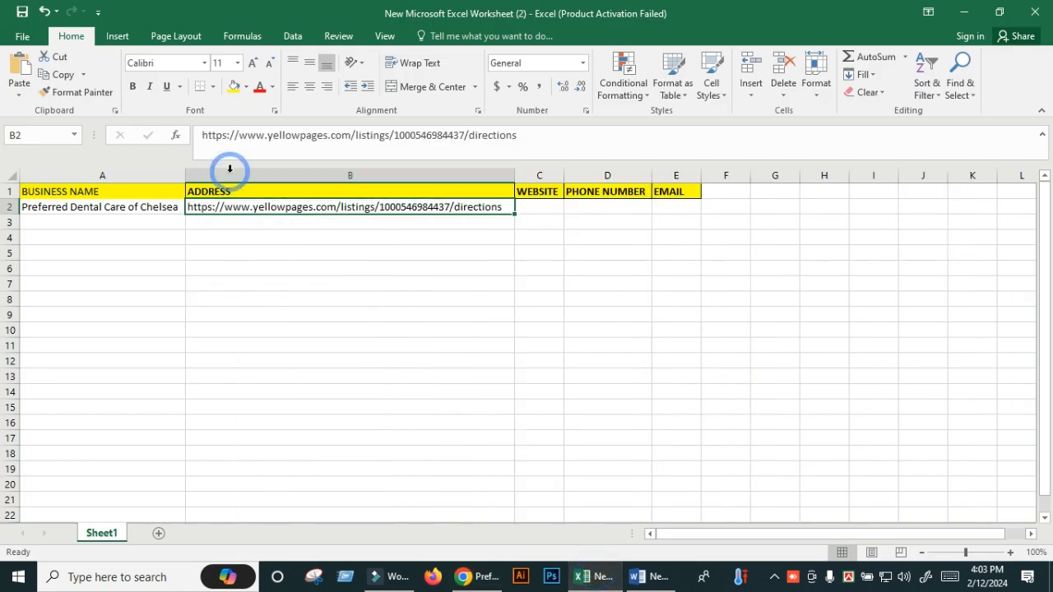
{"action": "left_click", "coordinate": [536, 205]}
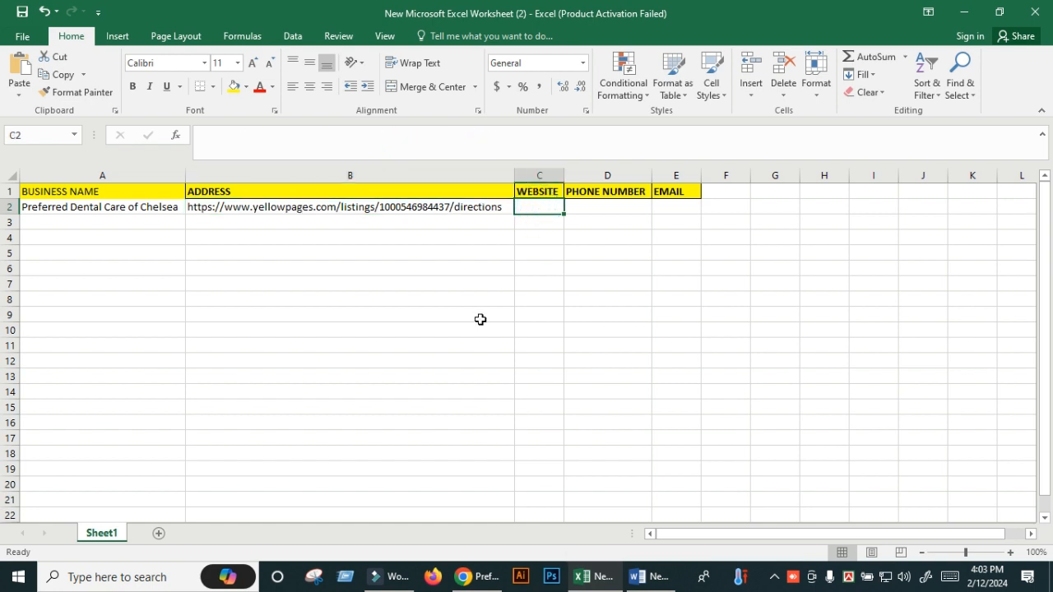
- Clear the raw directions URL from cell B2
{"action": "left_click", "coordinate": [339, 209]}
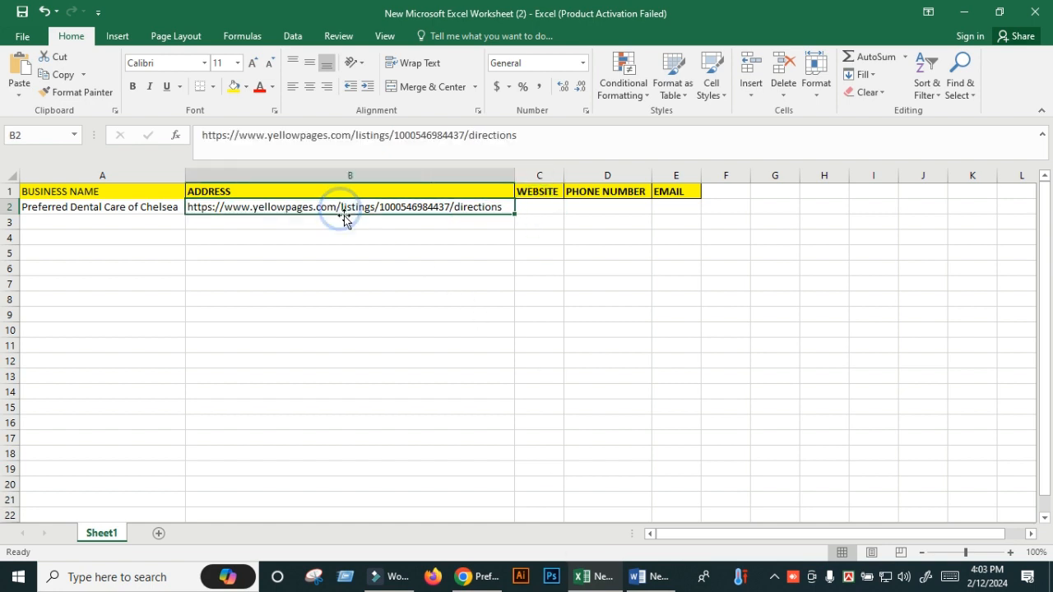
{"action": "key", "text": "BackSpace"}
{"action": "left_click", "coordinate": [433, 282]}
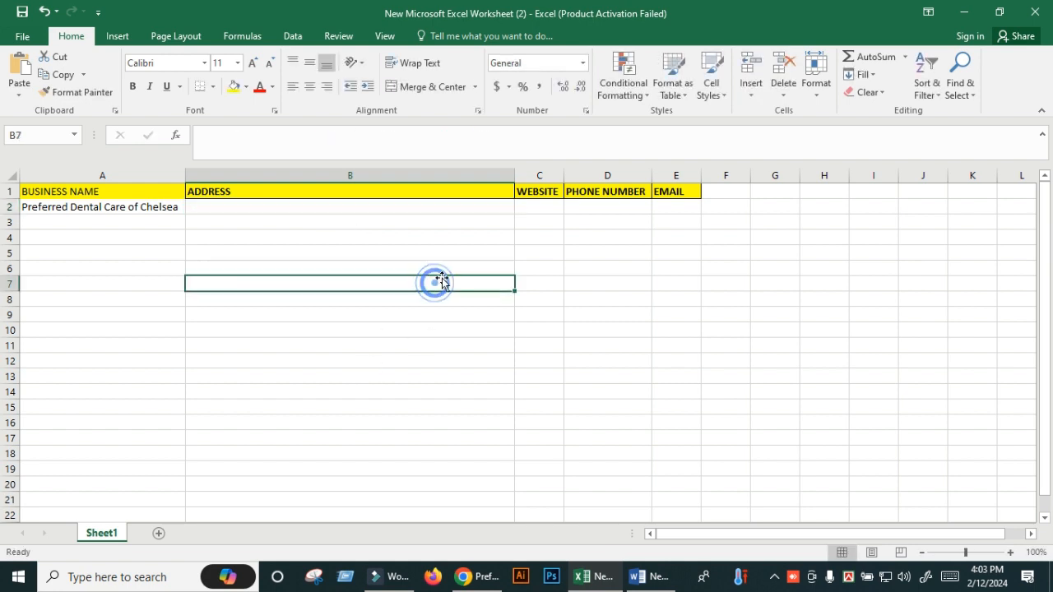
{"action": "left_click", "coordinate": [517, 192]}
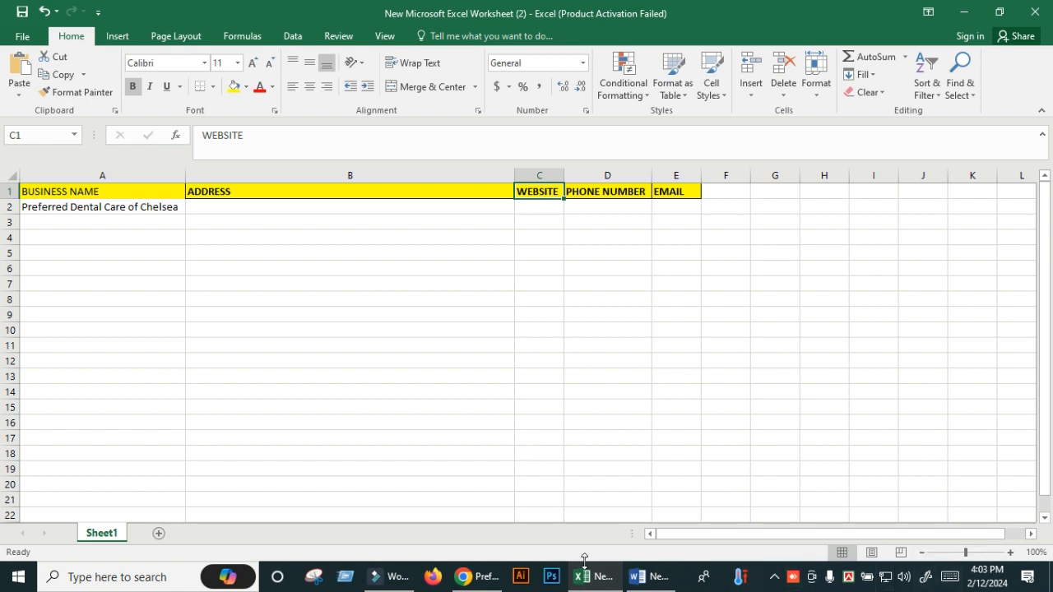
- Drag the Map & Directions 135 W 27th St New York, NY 10001 link into B2
{"action": "left_click", "coordinate": [477, 579]}
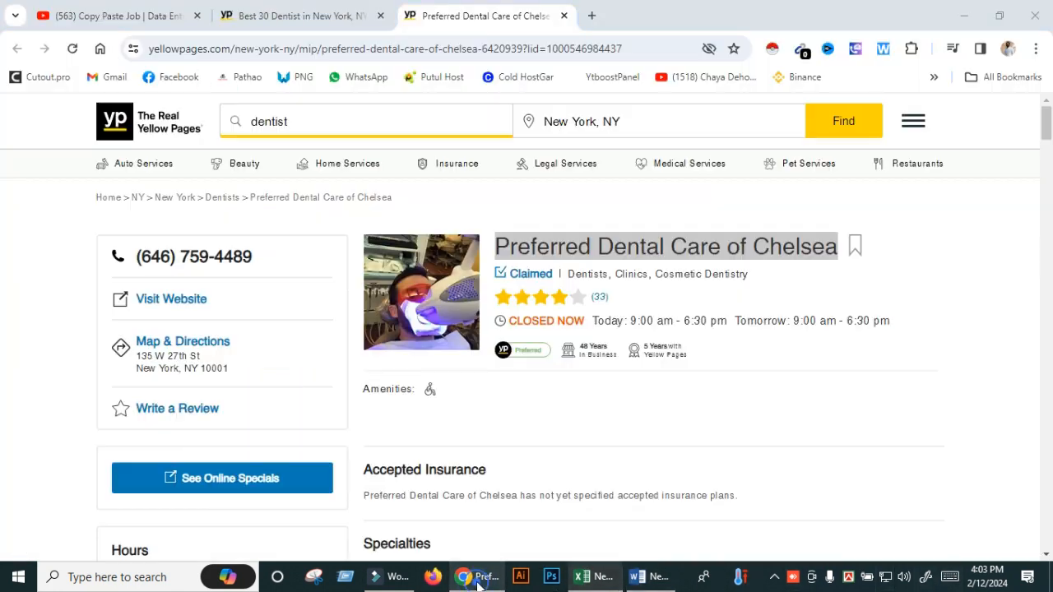
{"action": "left_click_drag", "start_coordinate": [250, 417], "coordinate": [466, 209]}
{"action": "left_click", "coordinate": [544, 209]}
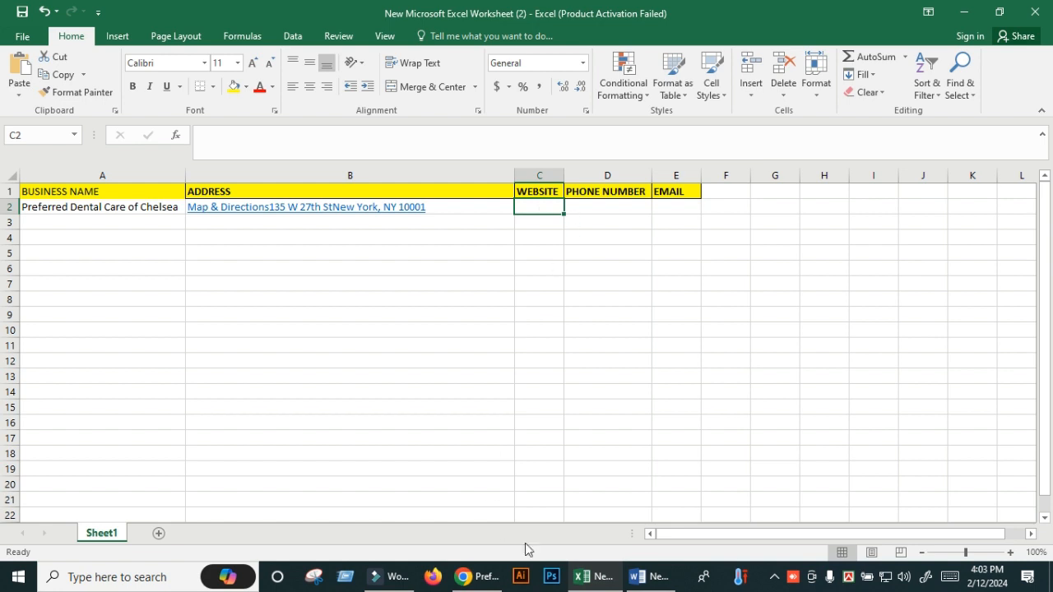
{"action": "left_click", "coordinate": [476, 577]}
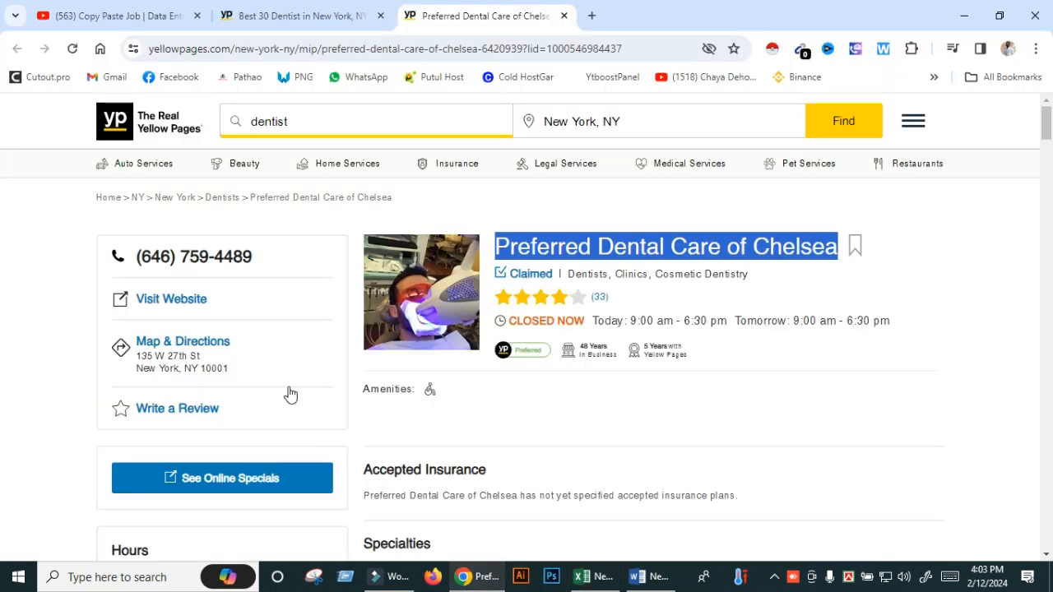
{"action": "right_click", "coordinate": [177, 303]}
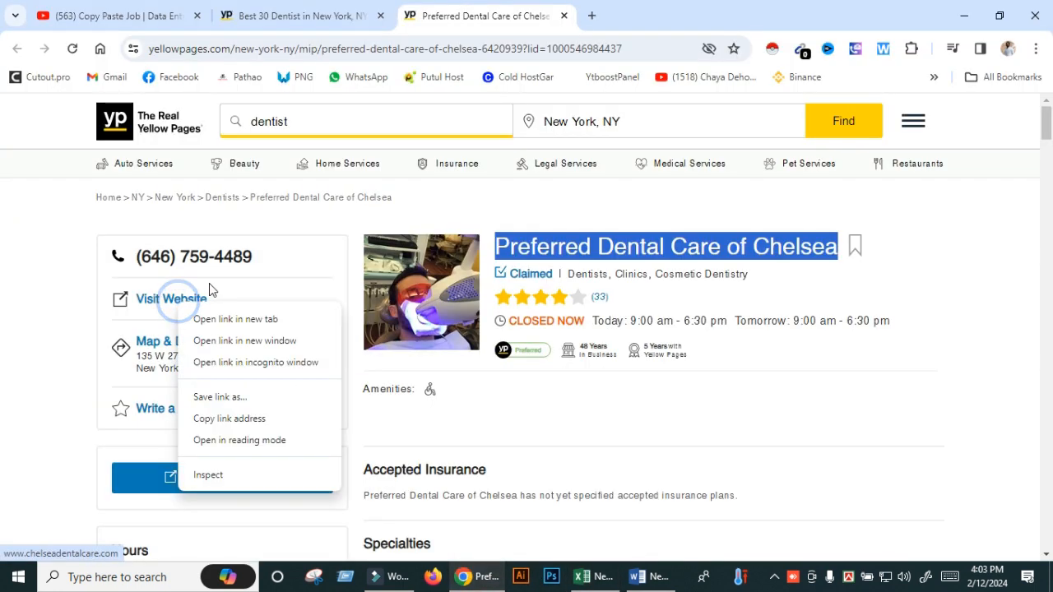
{"action": "left_click", "coordinate": [222, 315]}
{"action": "left_click", "coordinate": [636, 16]}
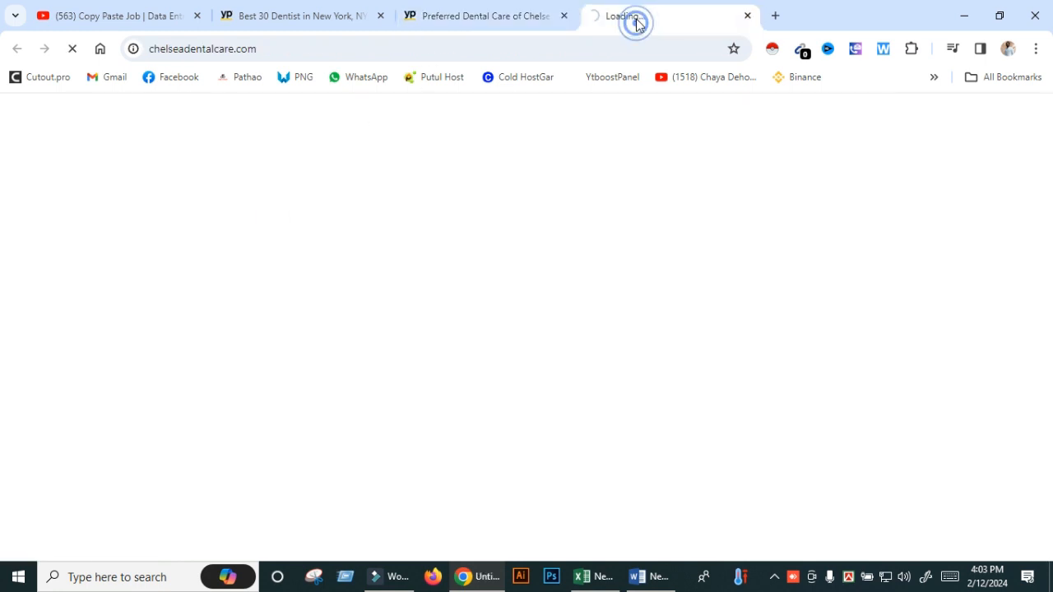
{"action": "left_click", "coordinate": [245, 49]}
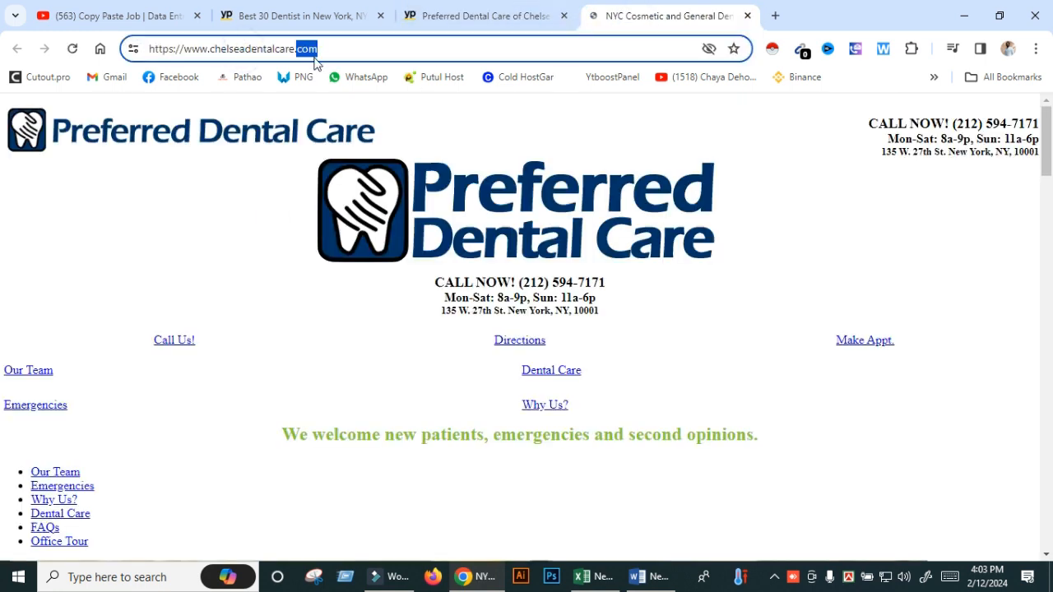
{"action": "left_click_drag", "start_coordinate": [317, 50], "coordinate": [172, 53]}
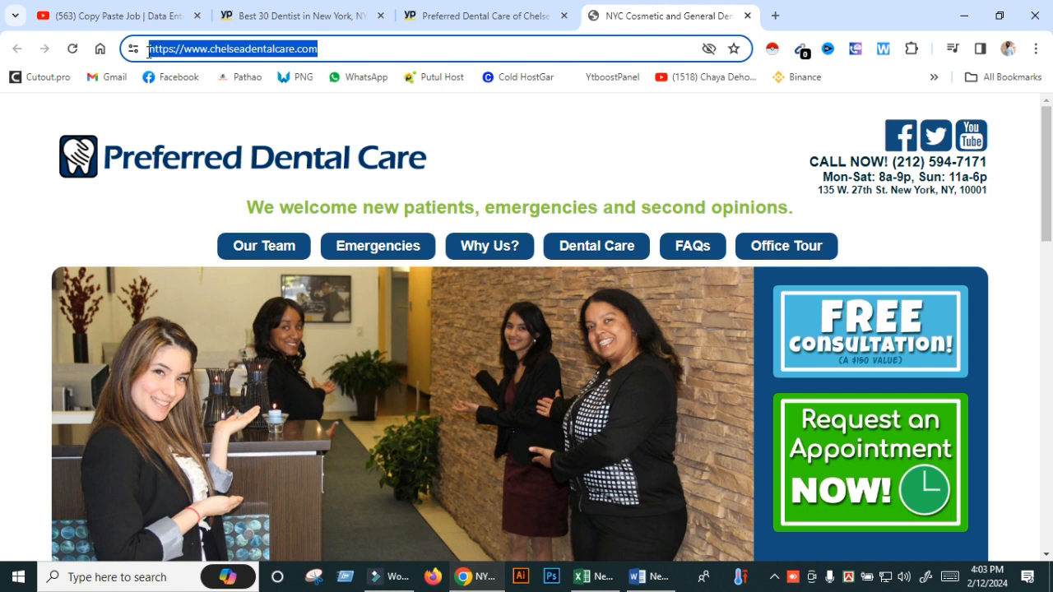
{"action": "right_click", "coordinate": [200, 46]}
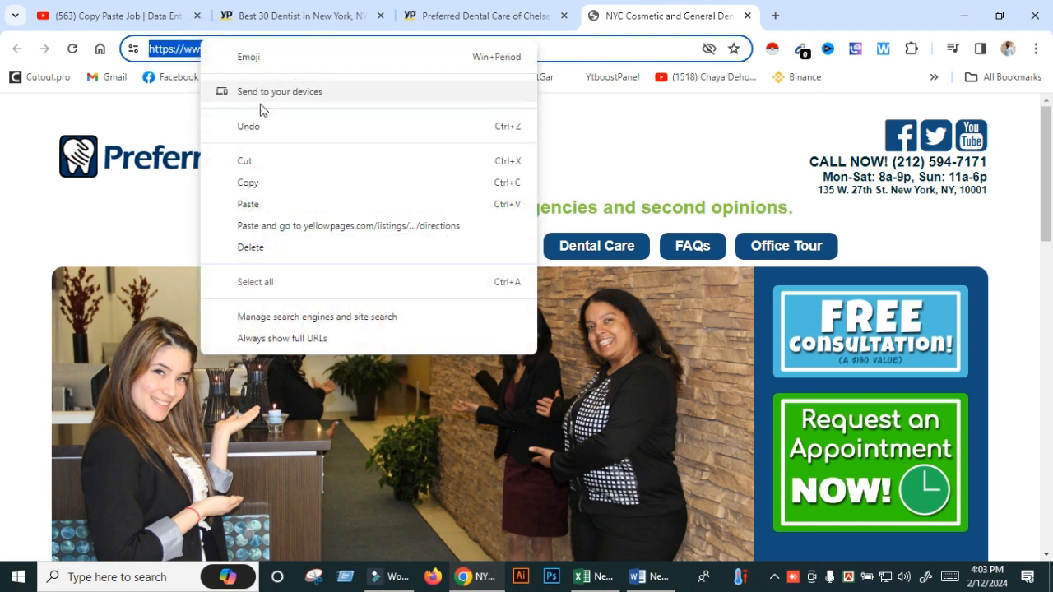
{"action": "left_click", "coordinate": [256, 181]}
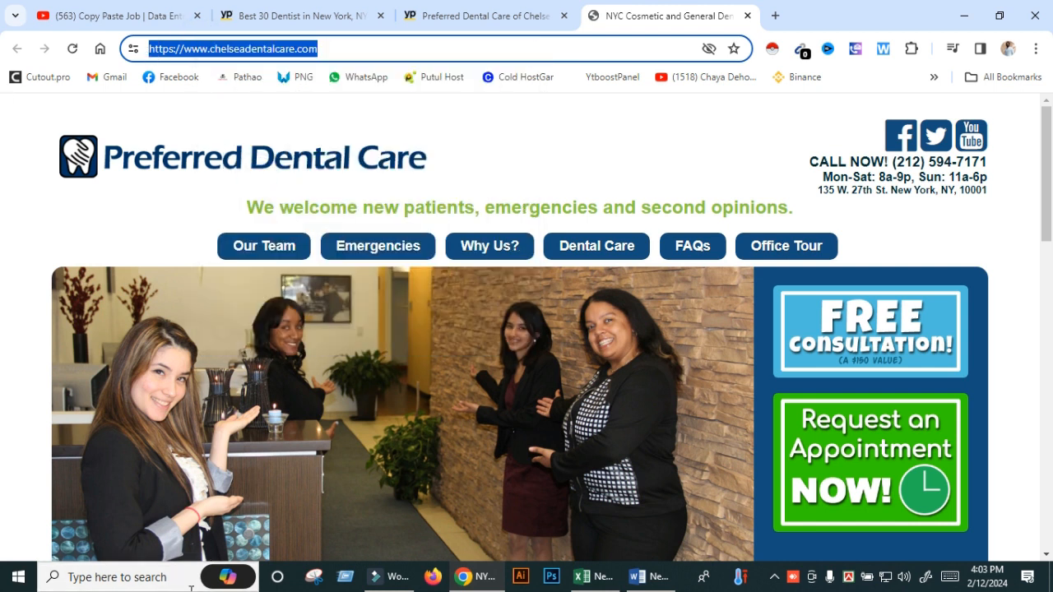
- Paste the website URL into C2 under WEBSITE and autofit column C
{"action": "left_click", "coordinate": [581, 576]}
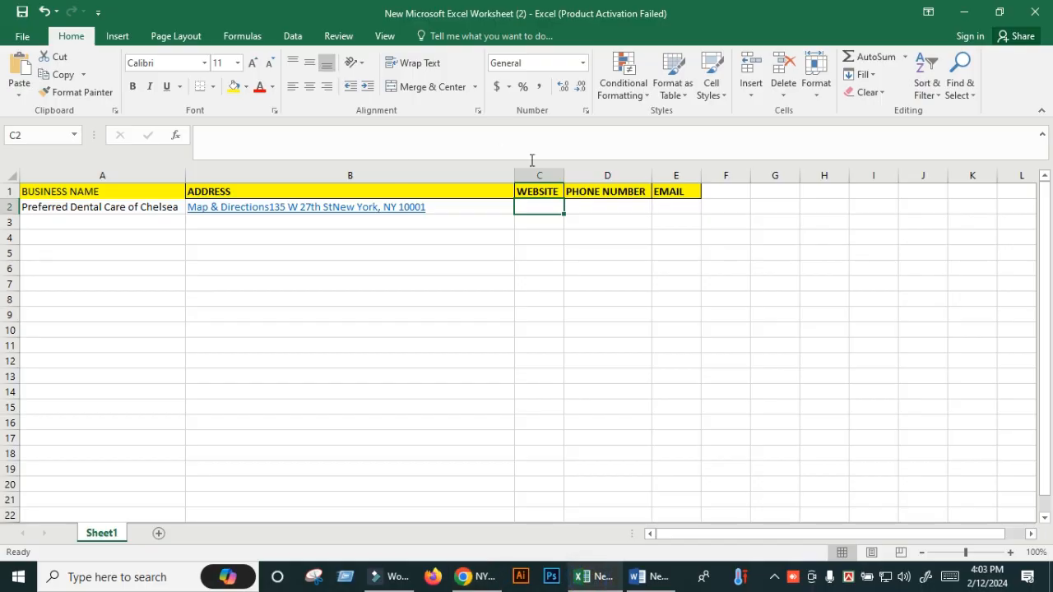
{"action": "right_click", "coordinate": [544, 210]}
{"action": "left_click", "coordinate": [573, 272]}
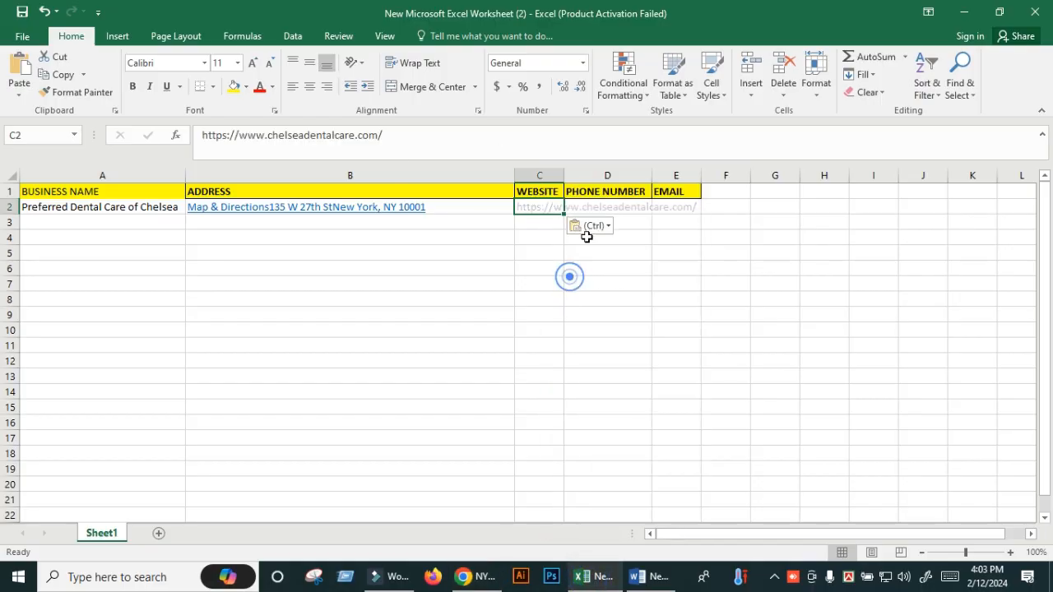
{"action": "double_click", "coordinate": [564, 175]}
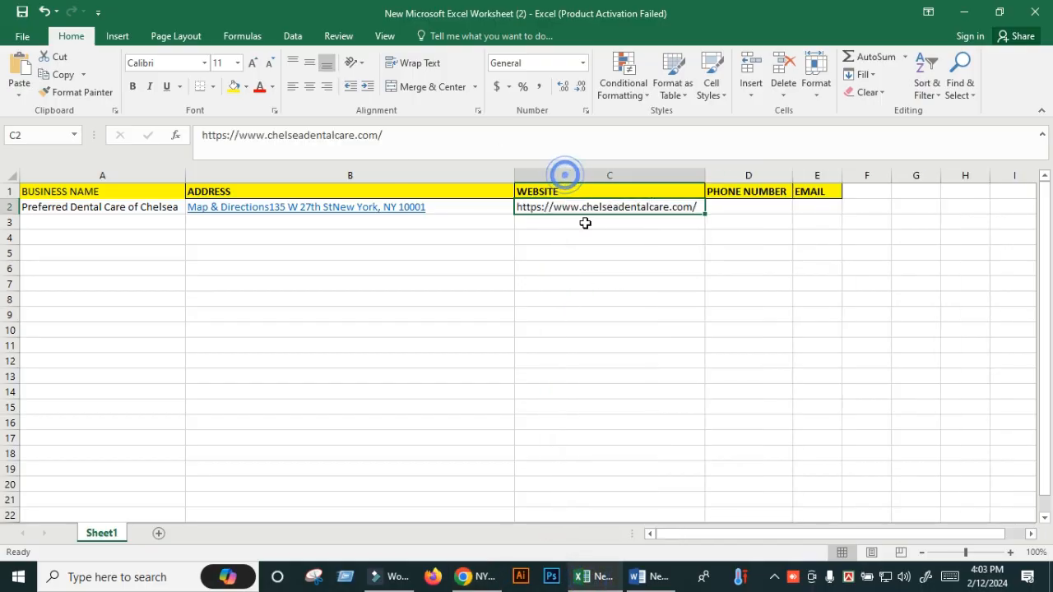
{"action": "left_click", "coordinate": [734, 211]}
{"action": "left_click", "coordinate": [463, 576]}
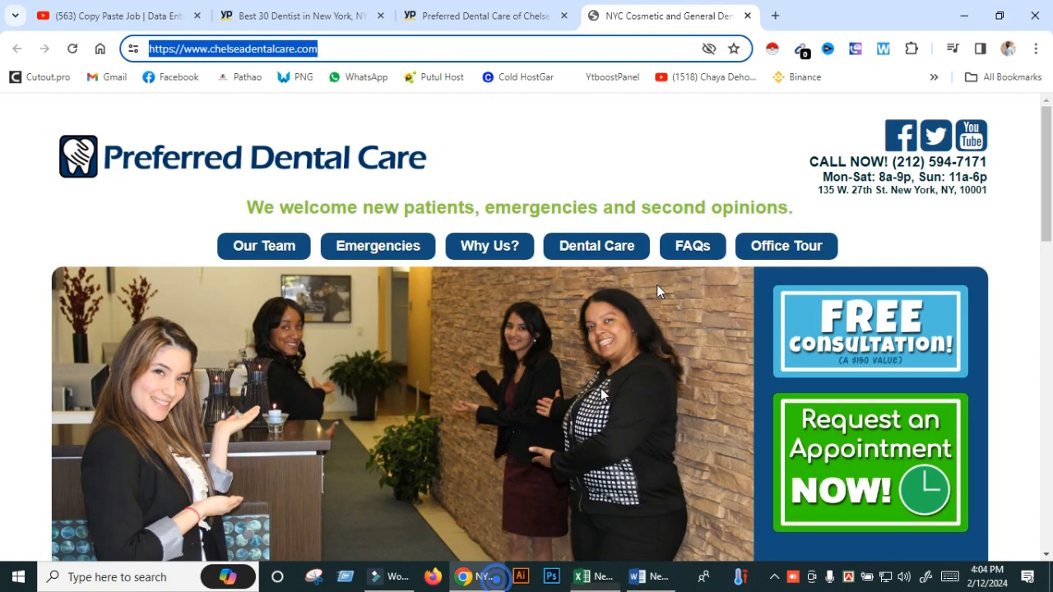
{"action": "left_click", "coordinate": [746, 17]}
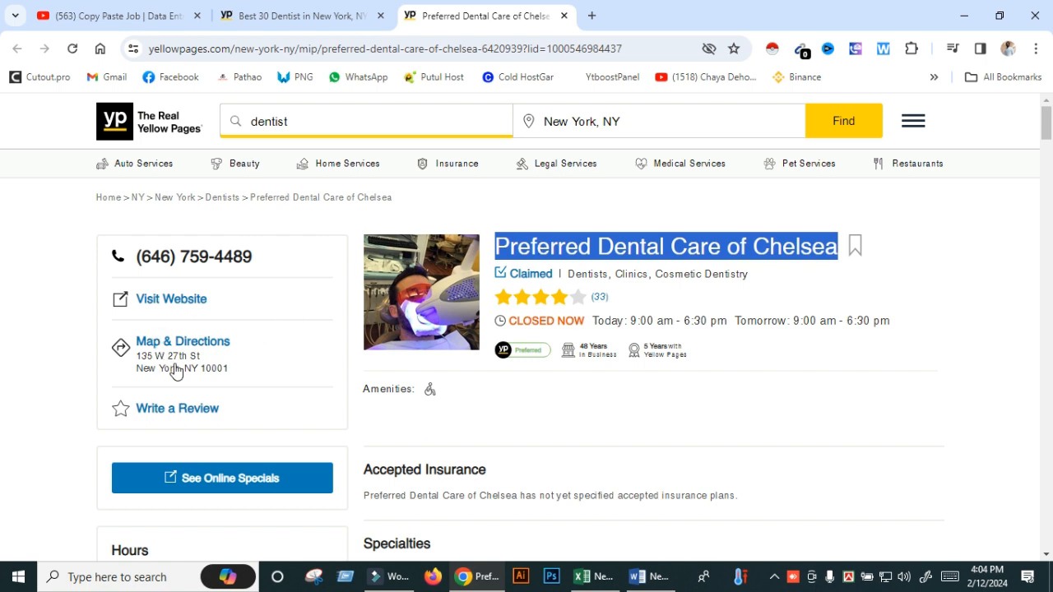
{"action": "scroll", "coordinate": [612, 362], "scroll_direction": "down", "scroll_amount": 2}
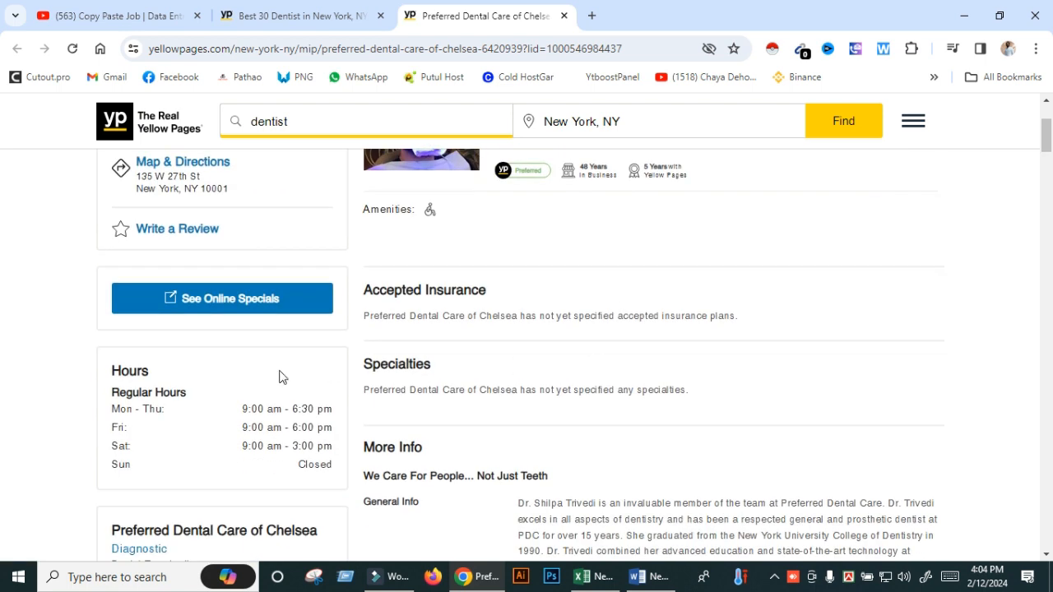
{"action": "scroll", "coordinate": [383, 344], "scroll_direction": "down", "scroll_amount": 2}
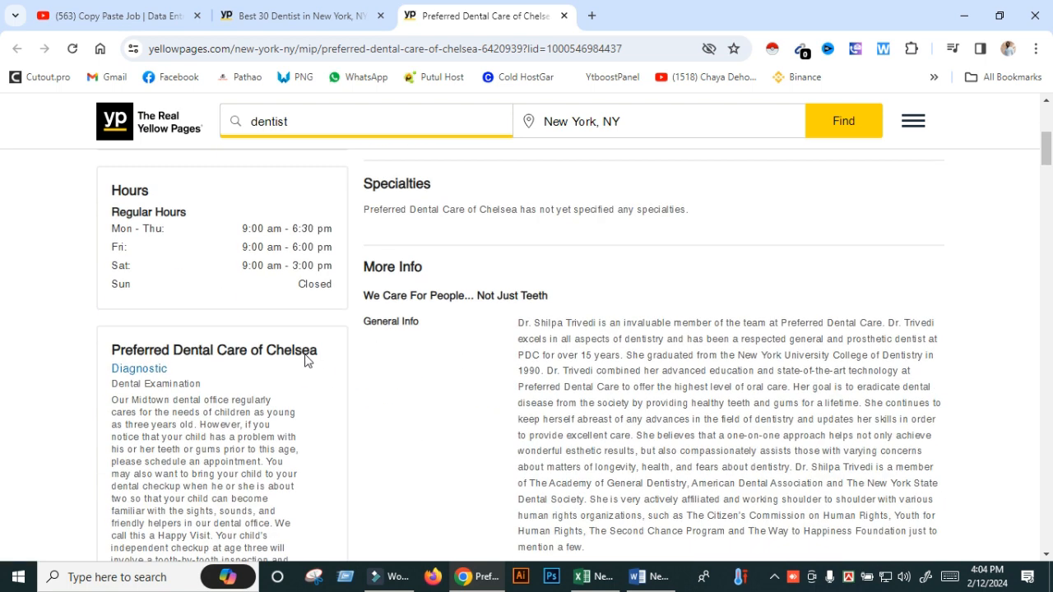
{"action": "scroll", "coordinate": [352, 371], "scroll_direction": "up", "scroll_amount": 4}
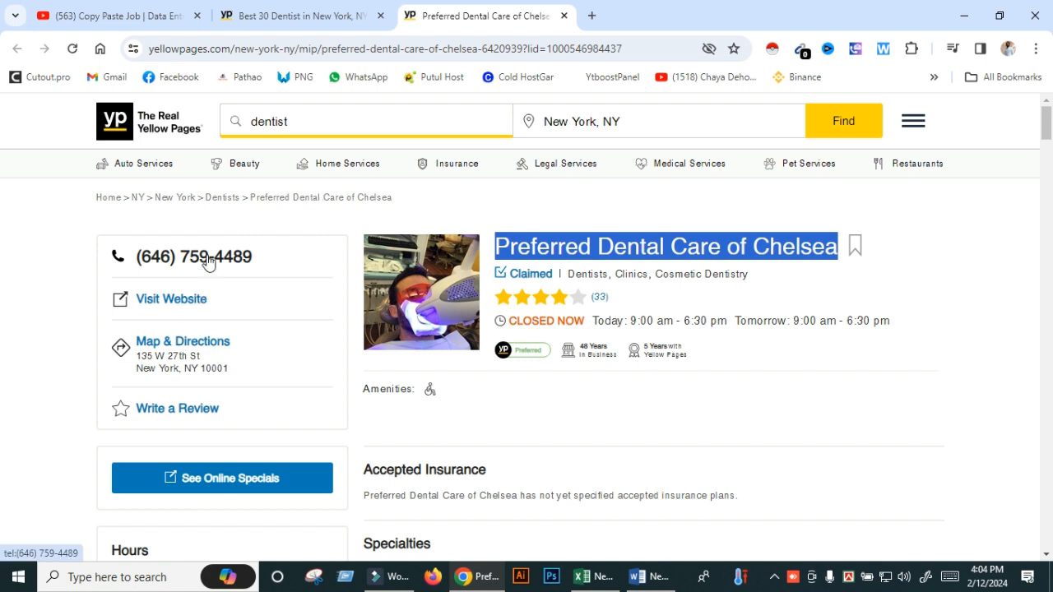
{"action": "left_click", "coordinate": [581, 576]}
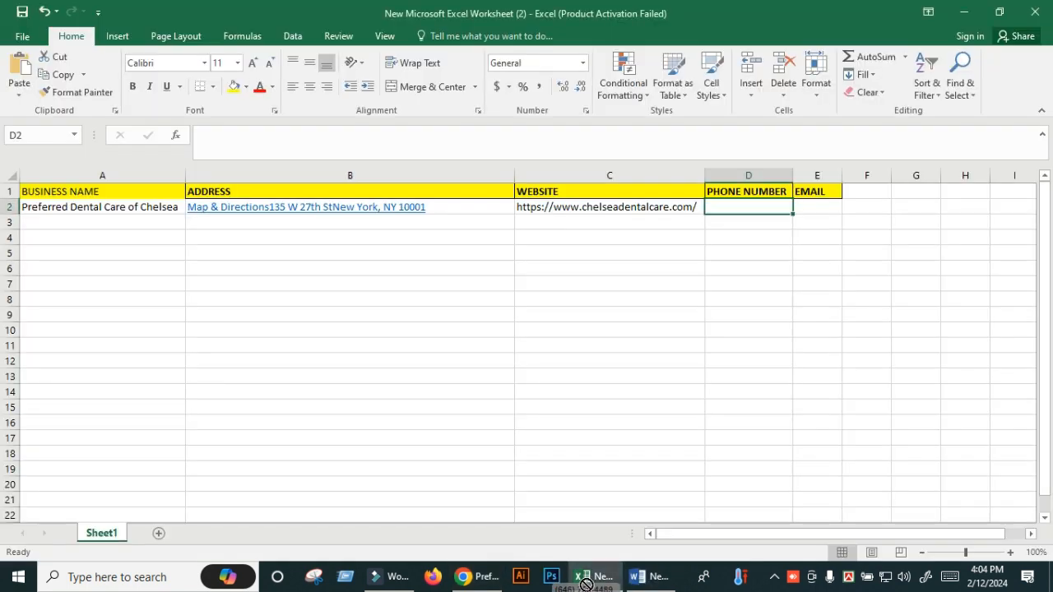
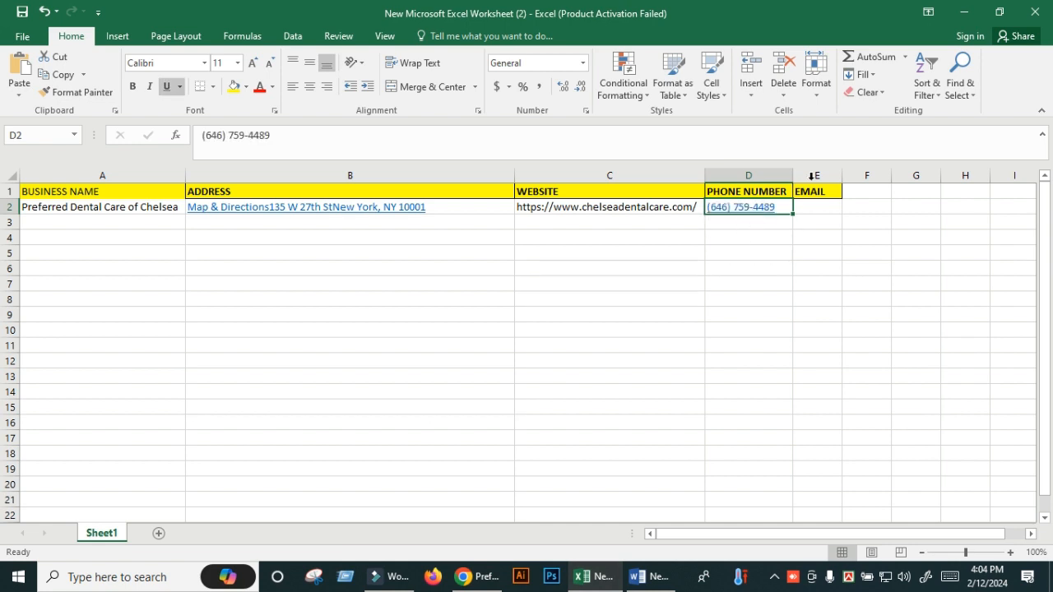
{"action": "left_click", "coordinate": [811, 208]}
- Glance at the Word brief, then return to the dentist listing and scroll its details
{"action": "left_click", "coordinate": [637, 575]}
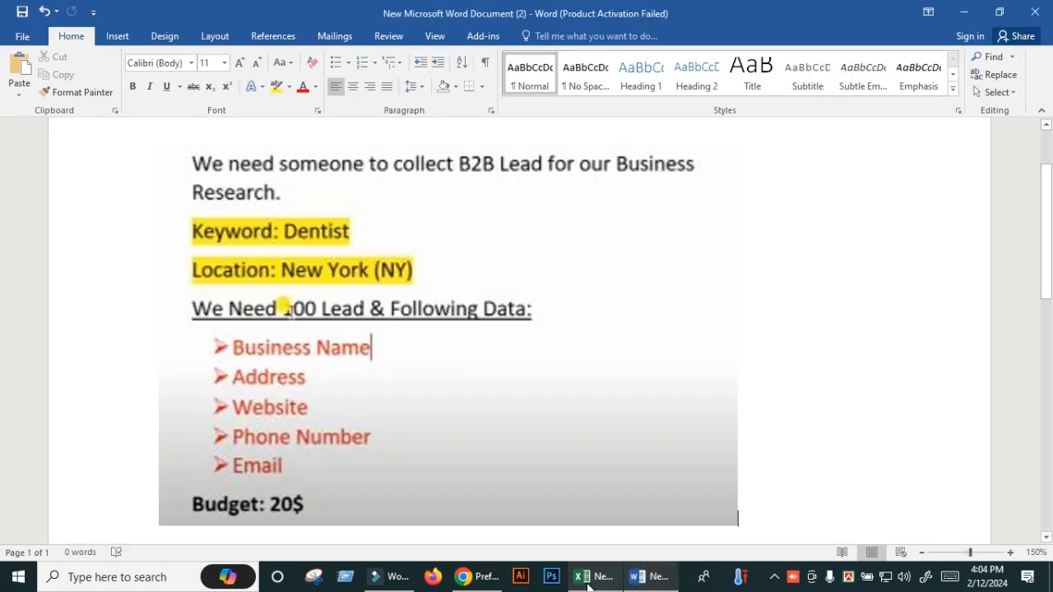
{"action": "left_click", "coordinate": [582, 576]}
{"action": "left_click", "coordinate": [490, 585]}
{"action": "left_click", "coordinate": [924, 285]}
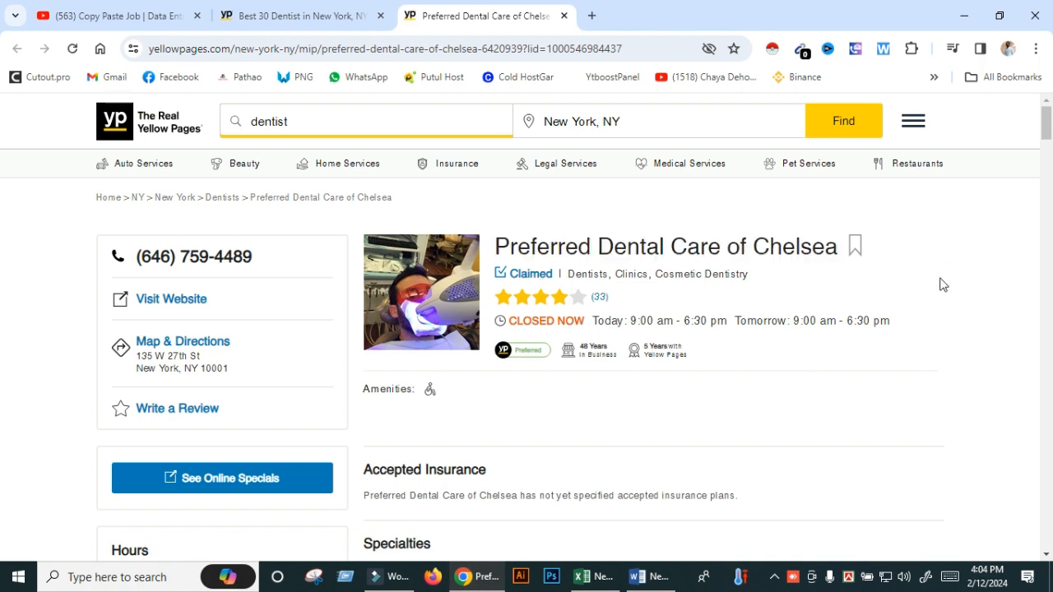
{"action": "scroll", "coordinate": [884, 329], "scroll_direction": "down", "scroll_amount": 5}
{"action": "scroll", "coordinate": [883, 326], "scroll_direction": "down", "scroll_amount": 15}
{"action": "scroll", "coordinate": [882, 328], "scroll_direction": "up", "scroll_amount": 10}
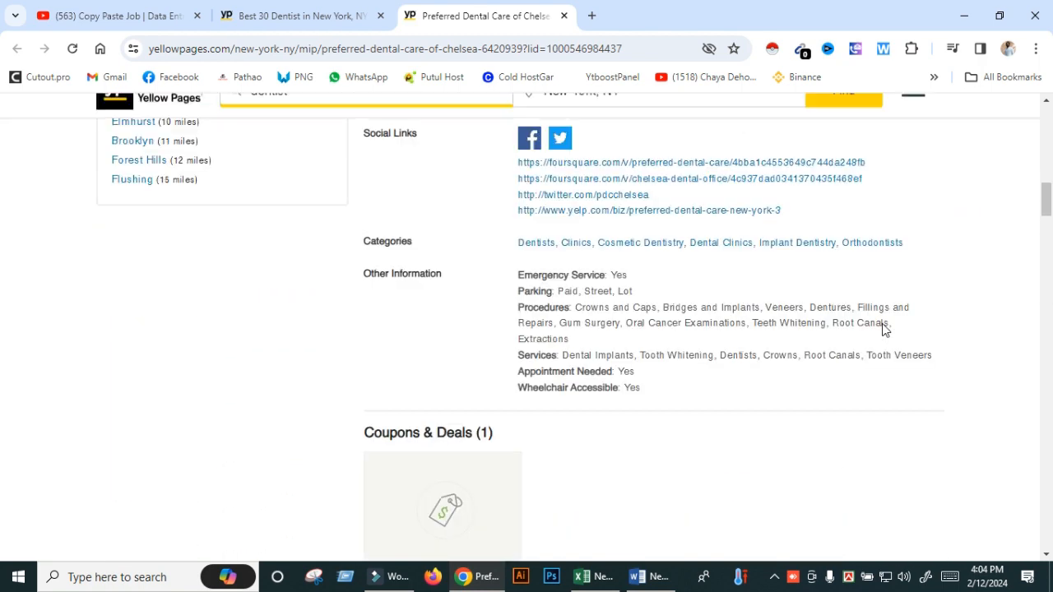
{"action": "scroll", "coordinate": [538, 491], "scroll_direction": "down", "scroll_amount": 2}
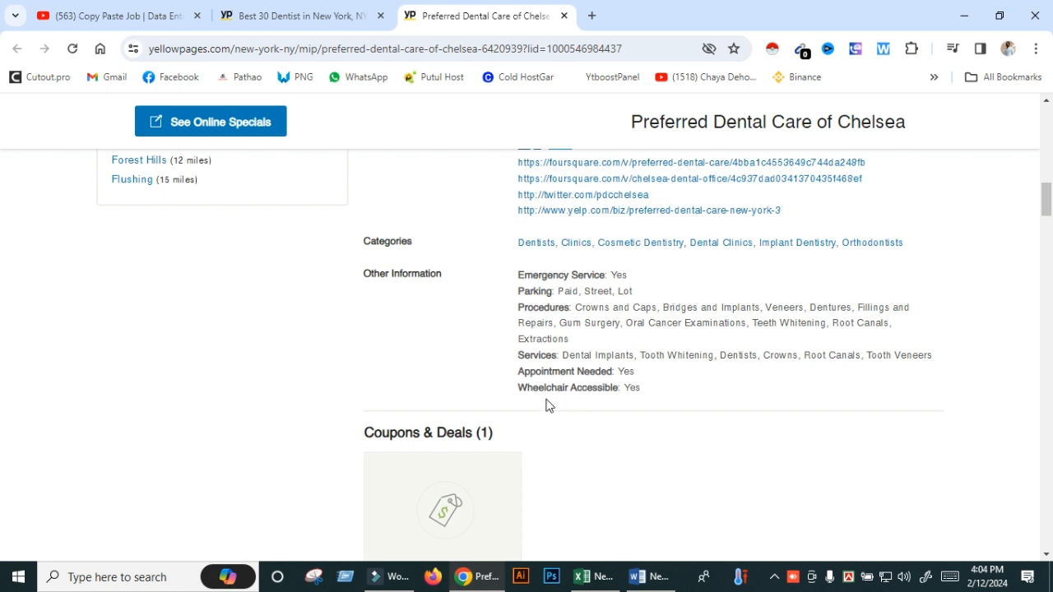
{"action": "scroll", "coordinate": [523, 333], "scroll_direction": "down", "scroll_amount": 20}
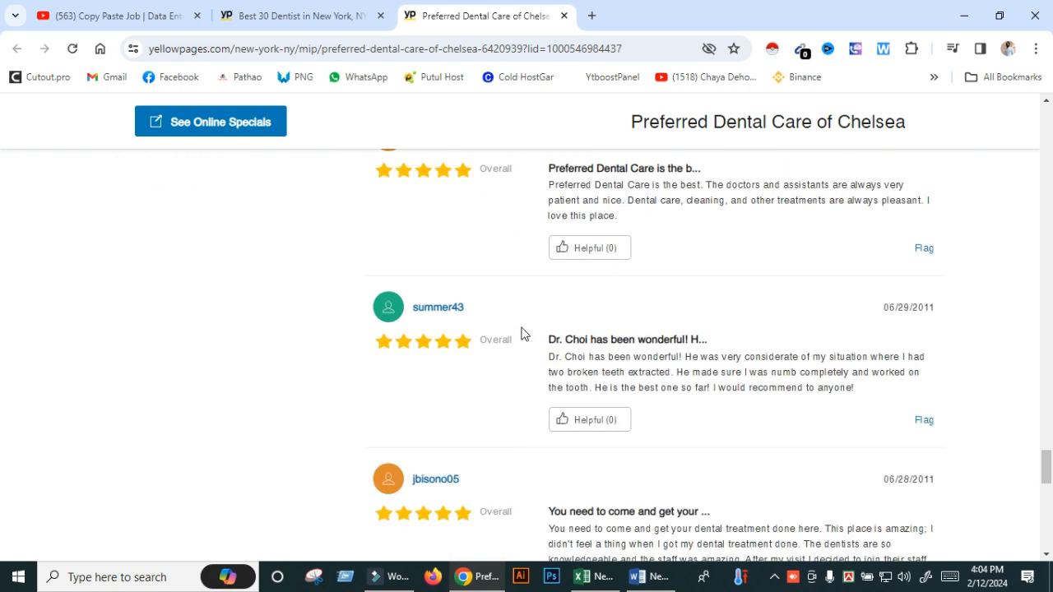
{"action": "scroll", "coordinate": [522, 331], "scroll_direction": "up", "scroll_amount": 20}
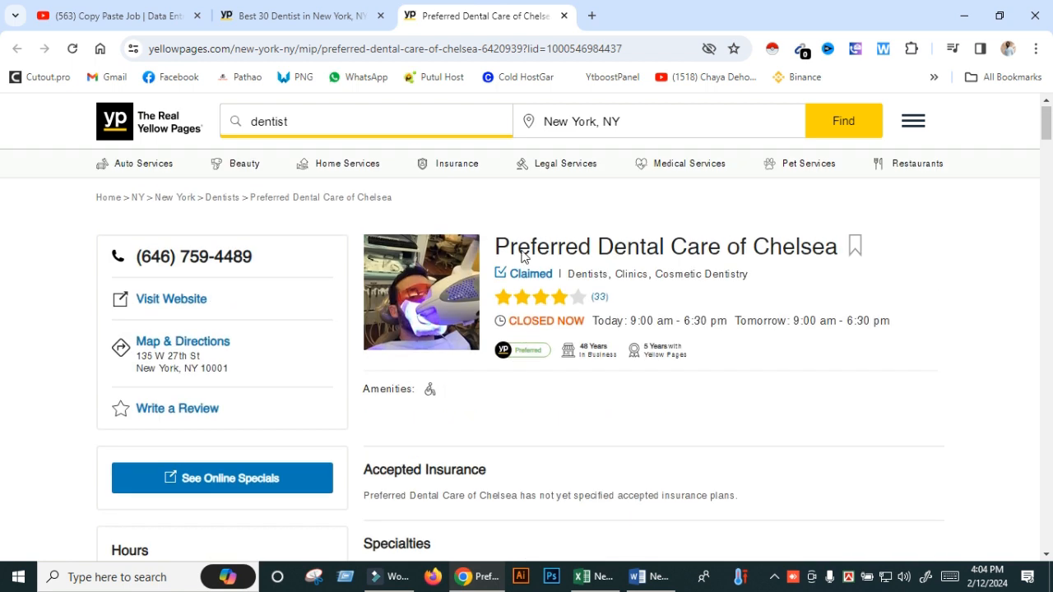
- Copy the title Preferred Dental Care of Chelsea and open a new blank browser tab
{"action": "triple_click", "coordinate": [625, 252]}
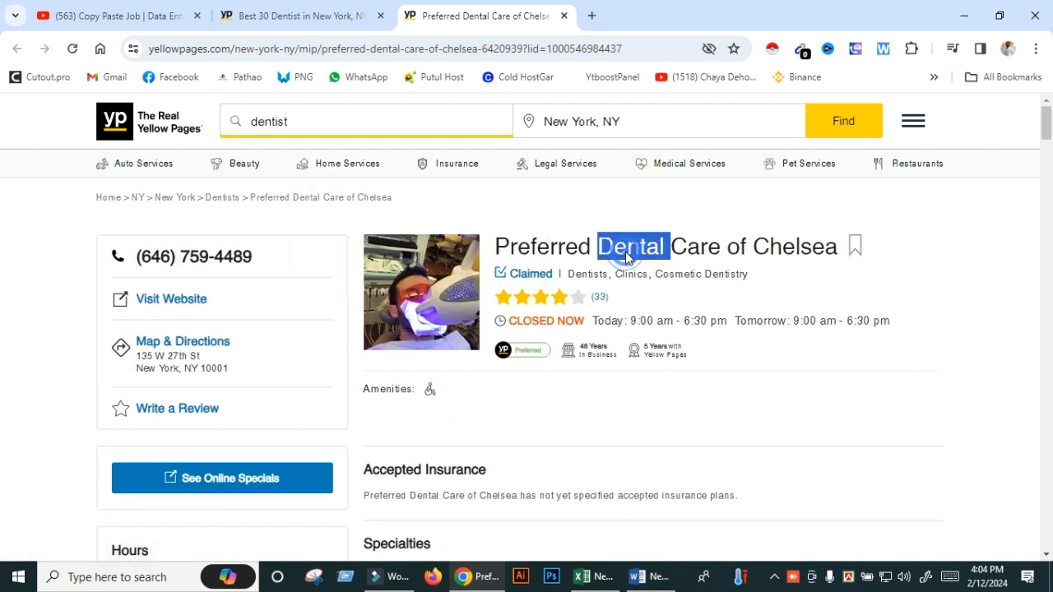
{"action": "right_click", "coordinate": [625, 257]}
{"action": "left_click", "coordinate": [645, 268]}
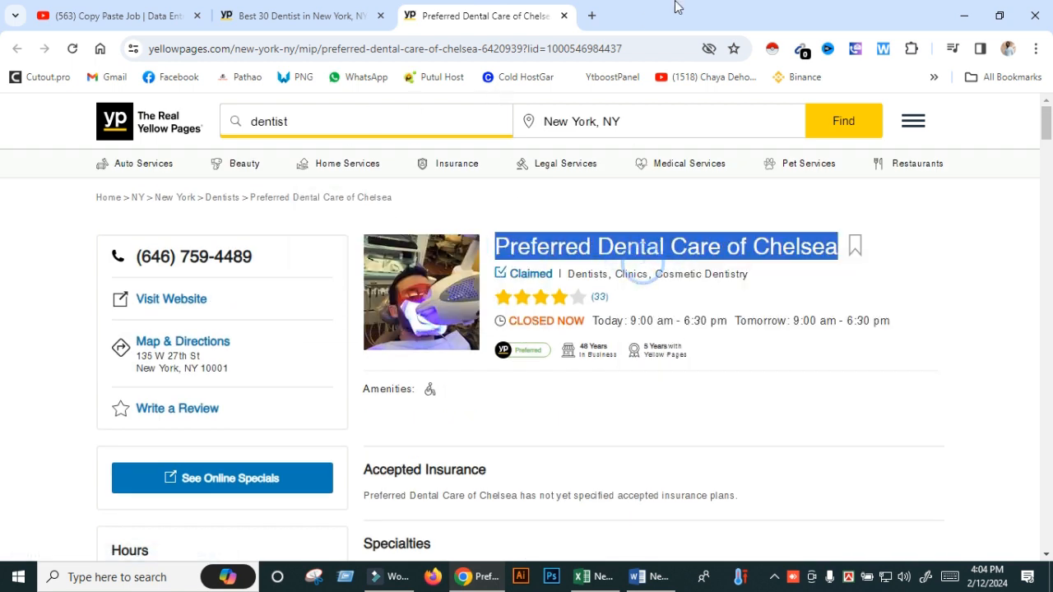
{"action": "left_click", "coordinate": [593, 15]}
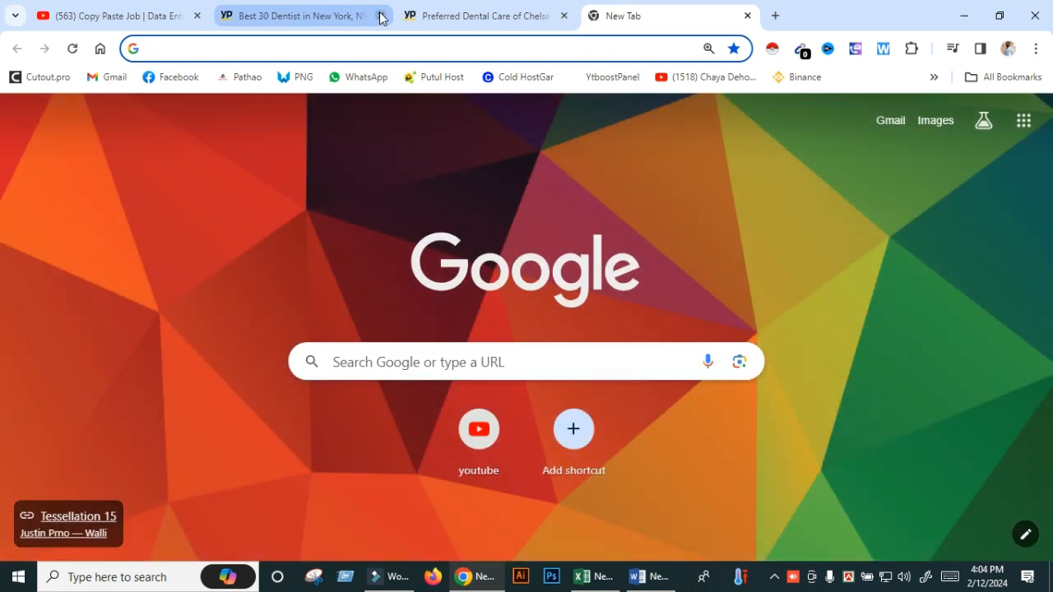
- Search Google for 'Preferred Dental Care of Chelsea email address'
{"action": "left_click", "coordinate": [448, 47]}
{"action": "right_click", "coordinate": [444, 47]}
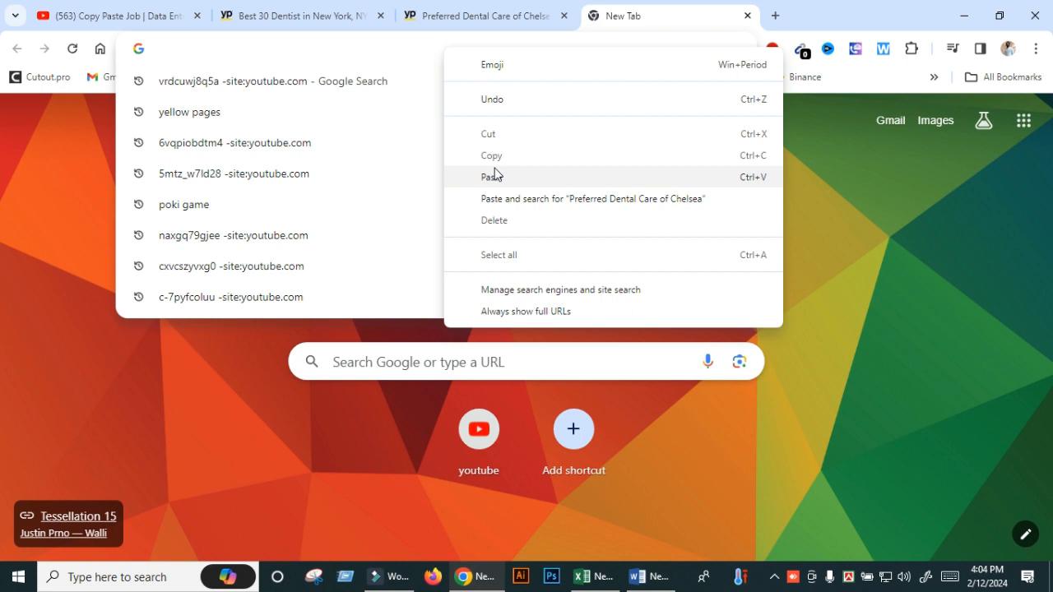
{"action": "left_click", "coordinate": [494, 175]}
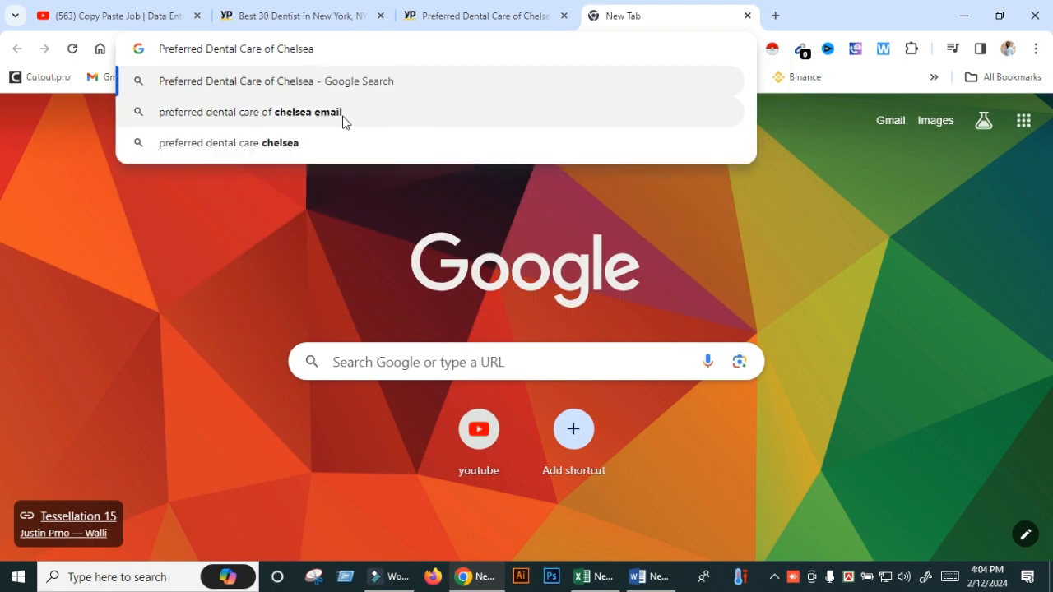
{"action": "type", "text": "em"}
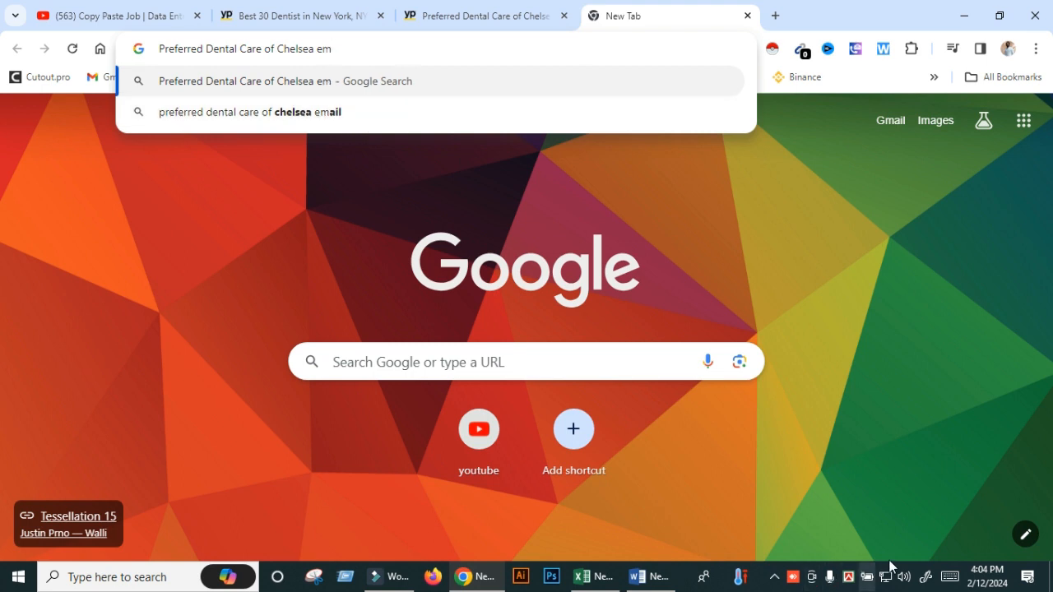
{"action": "left_click", "coordinate": [943, 576]}
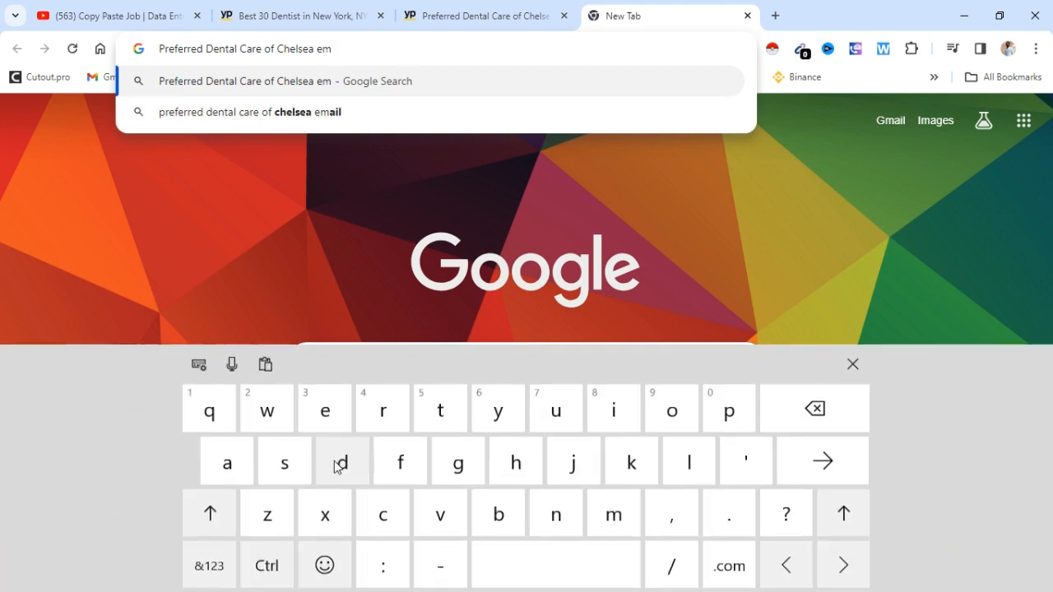
{"action": "type", "text": "m"}
{"action": "left_click", "coordinate": [251, 480]}
{"action": "left_click", "coordinate": [599, 421]}
{"action": "left_click", "coordinate": [688, 457]}
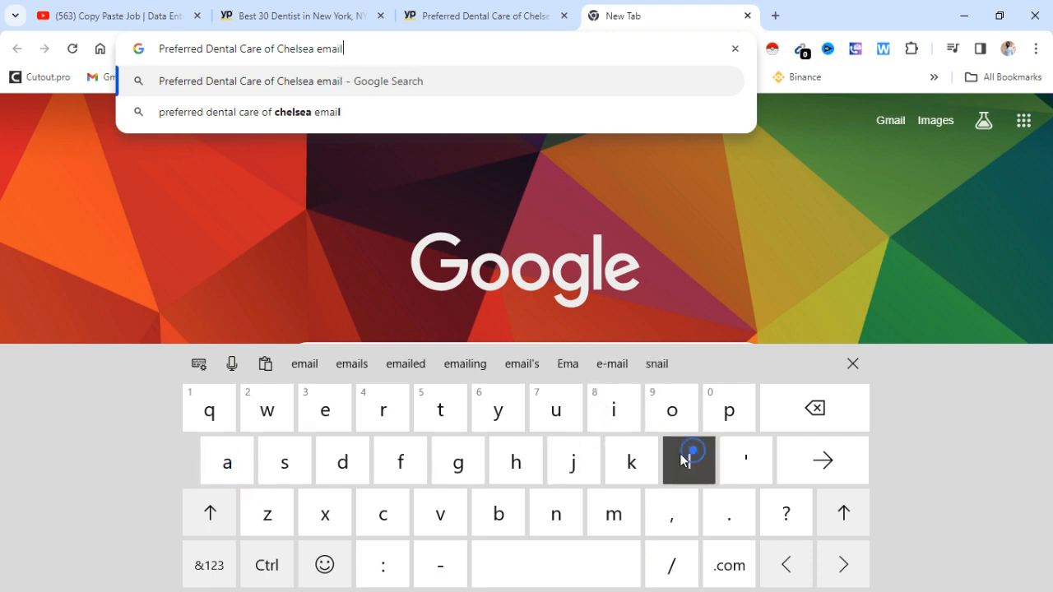
{"action": "left_click", "coordinate": [515, 576]}
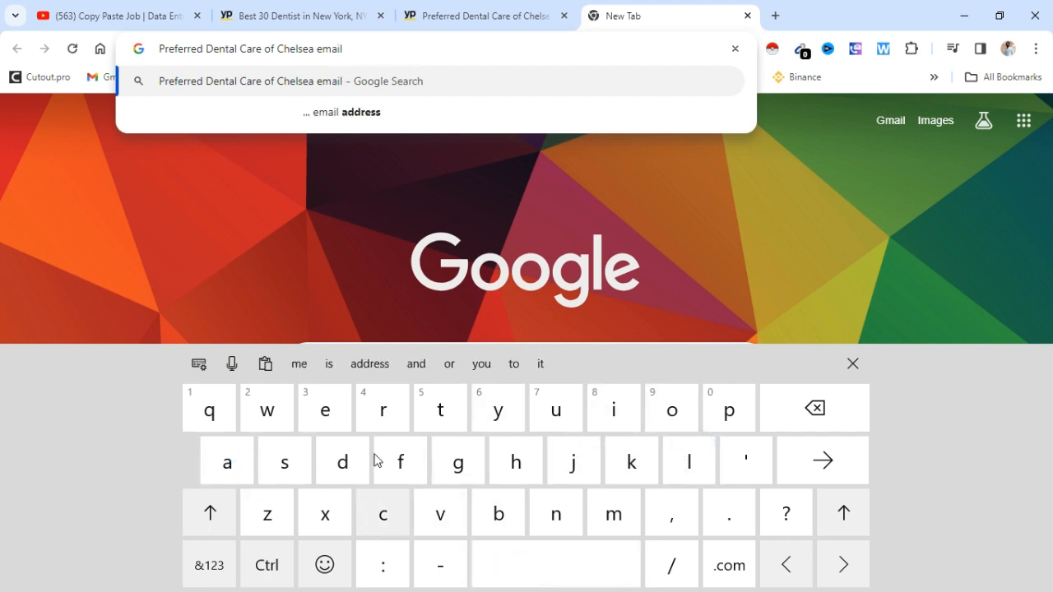
{"action": "left_click", "coordinate": [372, 119]}
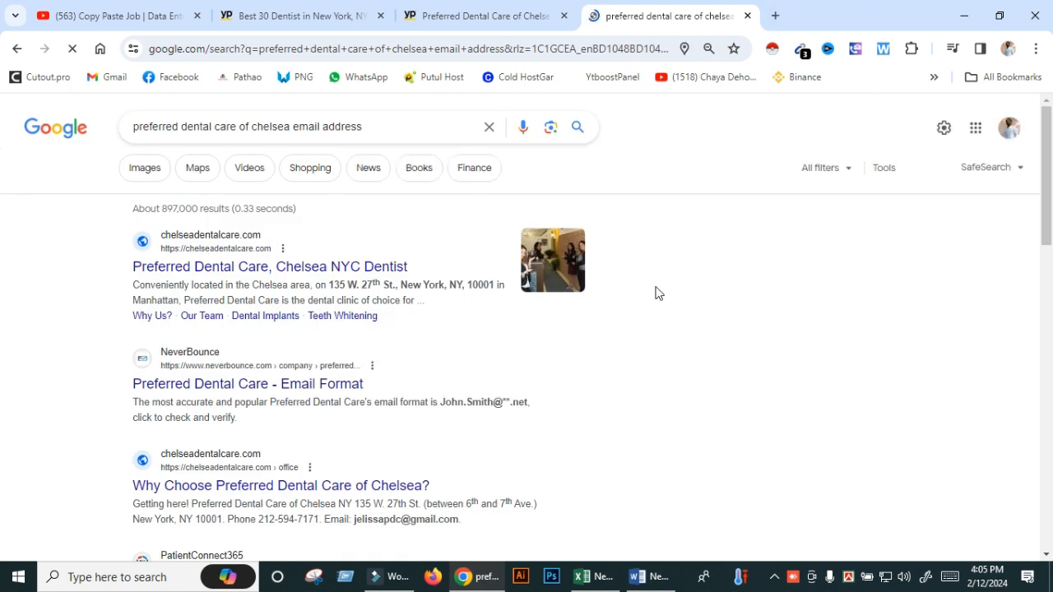
- Copy the first email address found by Email Extractor and close its popup
{"action": "left_click", "coordinate": [800, 49]}
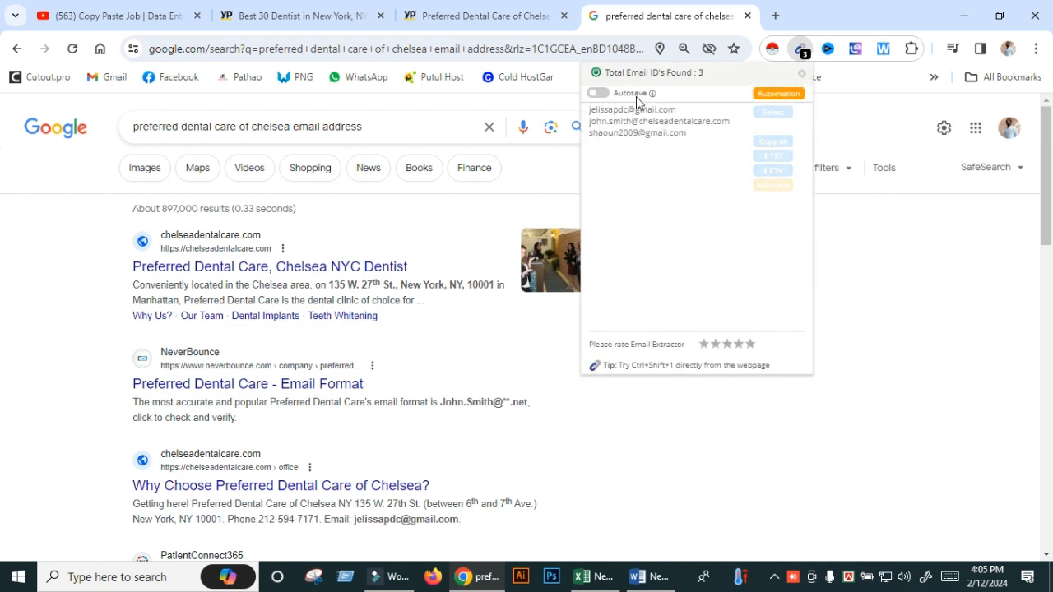
{"action": "triple_click", "coordinate": [629, 110]}
{"action": "right_click", "coordinate": [628, 114]}
{"action": "left_click", "coordinate": [655, 129]}
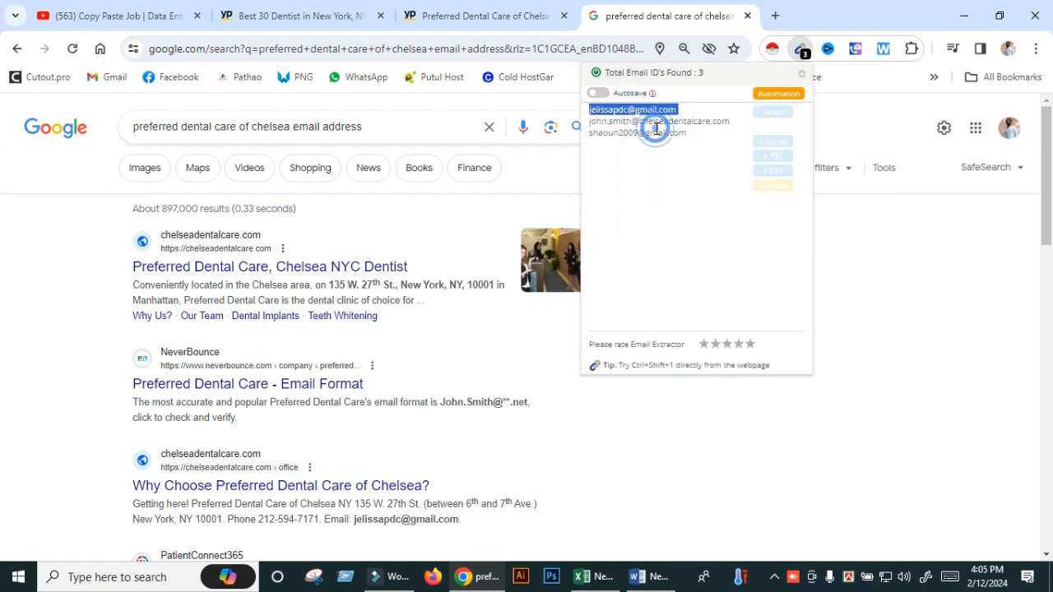
{"action": "left_click", "coordinate": [864, 284]}
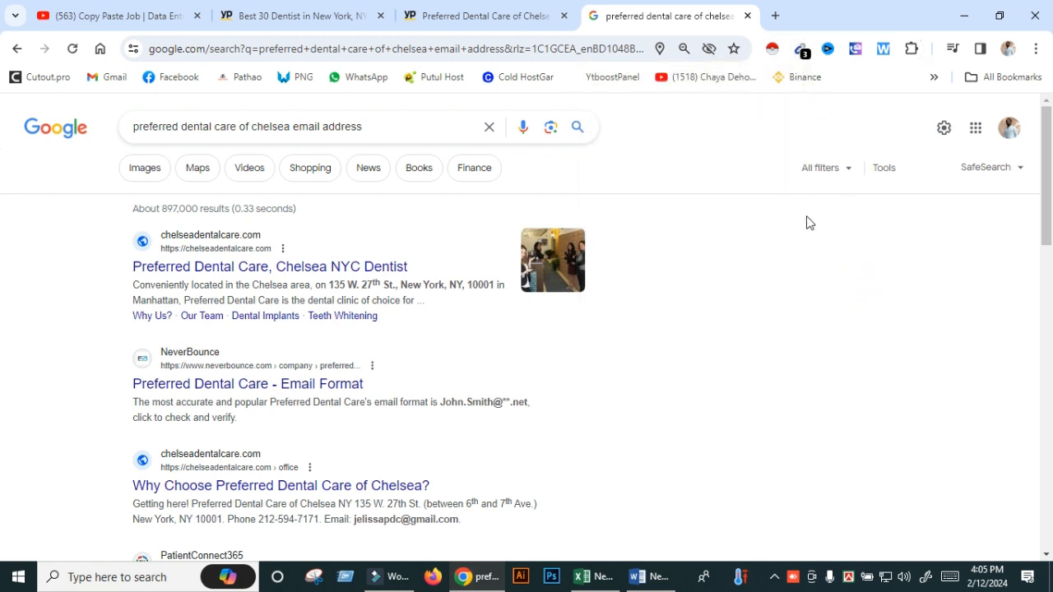
- Paste the clinic's email into E2, autofit column E, and select A3 for the next lead
{"action": "left_click", "coordinate": [748, 16]}
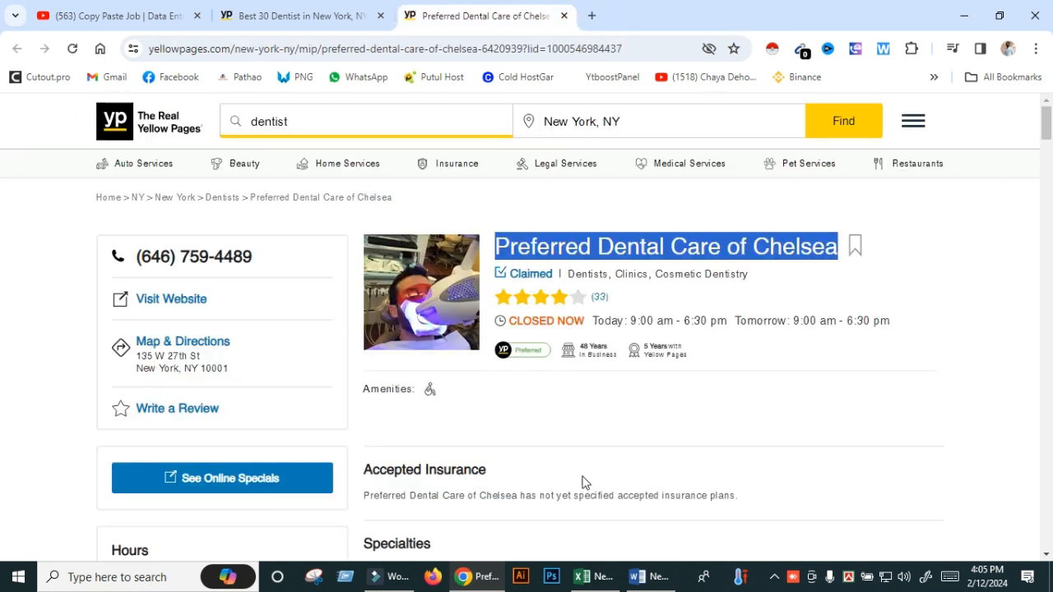
{"action": "left_click", "coordinate": [593, 577]}
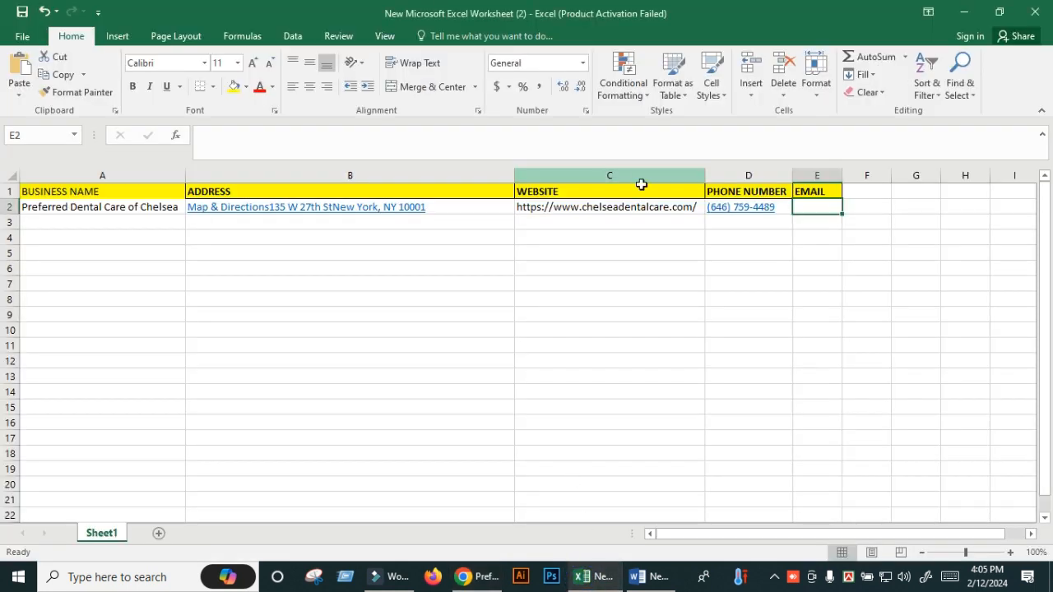
{"action": "right_click", "coordinate": [810, 210]}
{"action": "left_click", "coordinate": [865, 277]}
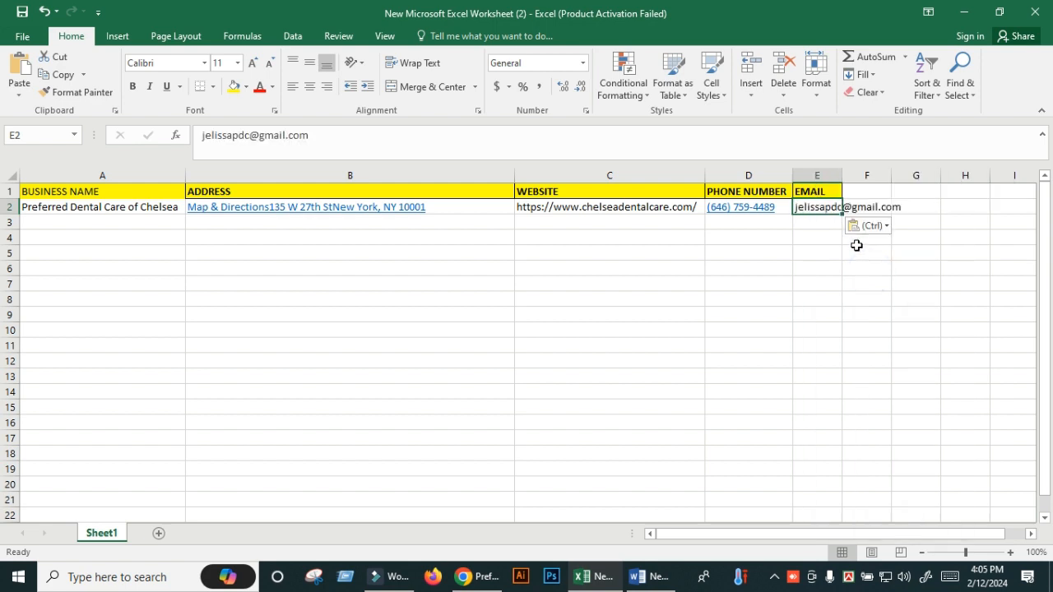
{"action": "double_click", "coordinate": [843, 178]}
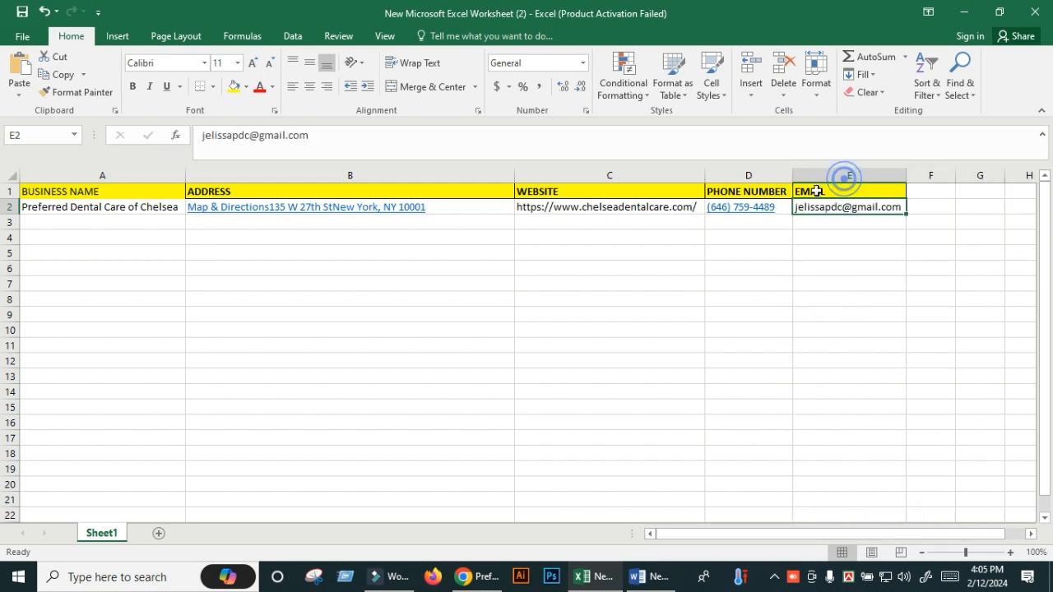
{"action": "left_click", "coordinate": [138, 222]}
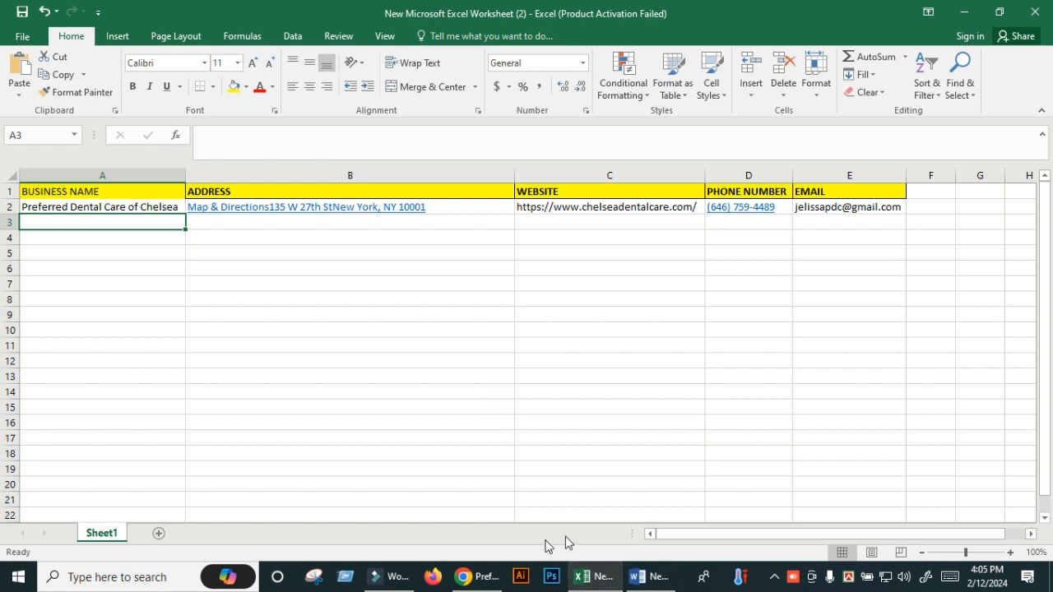
{"action": "left_click", "coordinate": [495, 584]}
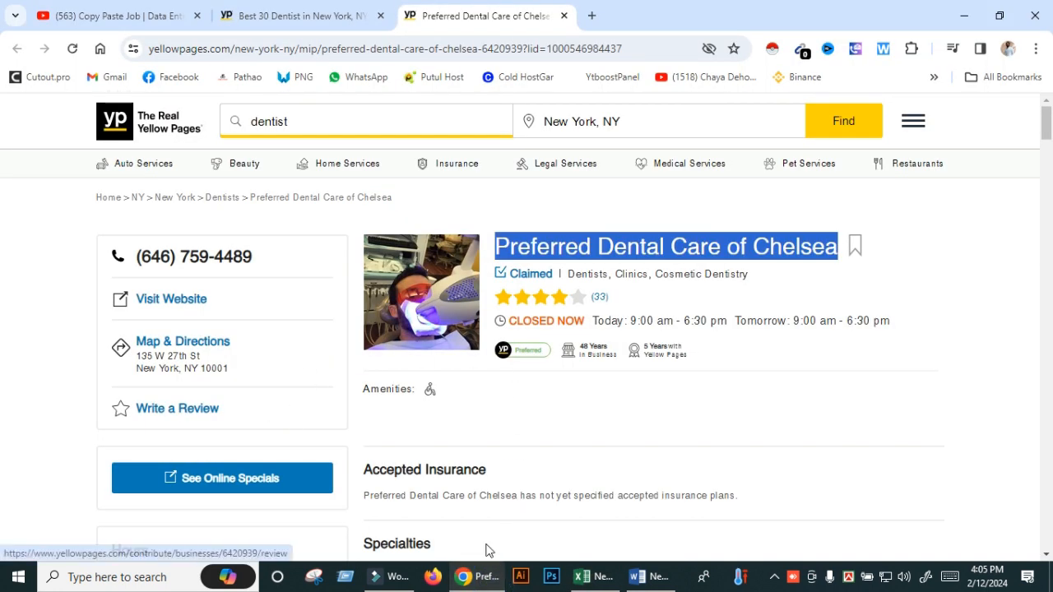
- Close the Chelsea listing and open the next dentist's Yellow Pages listing in a new tab
{"action": "left_click", "coordinate": [564, 15]}
{"action": "scroll", "coordinate": [213, 409], "scroll_direction": "down", "scroll_amount": 2}
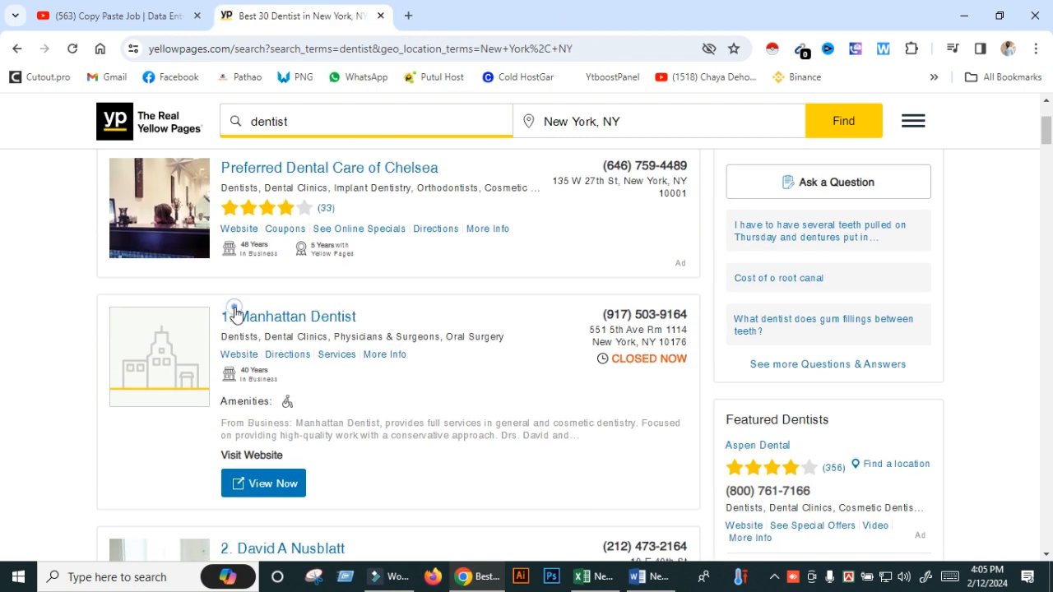
{"action": "right_click", "coordinate": [235, 310]}
{"action": "left_click", "coordinate": [1, 336]}
{"action": "scroll", "coordinate": [1, 330], "scroll_direction": "down", "scroll_amount": 5}
{"action": "scroll", "coordinate": [517, 322], "scroll_direction": "up", "scroll_amount": 7}
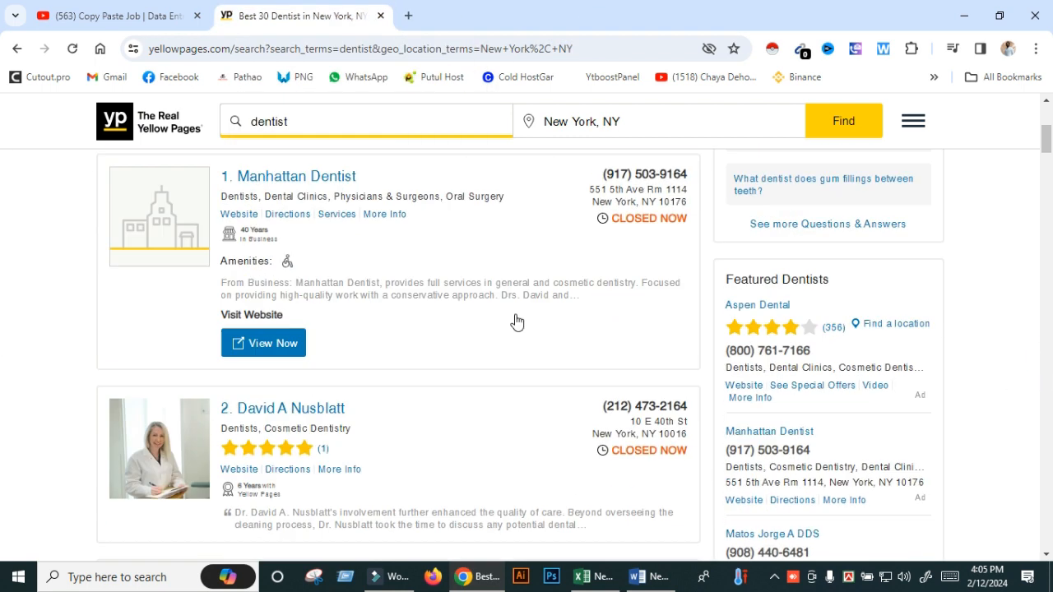
{"action": "scroll", "coordinate": [518, 321], "scroll_direction": "down", "scroll_amount": 2}
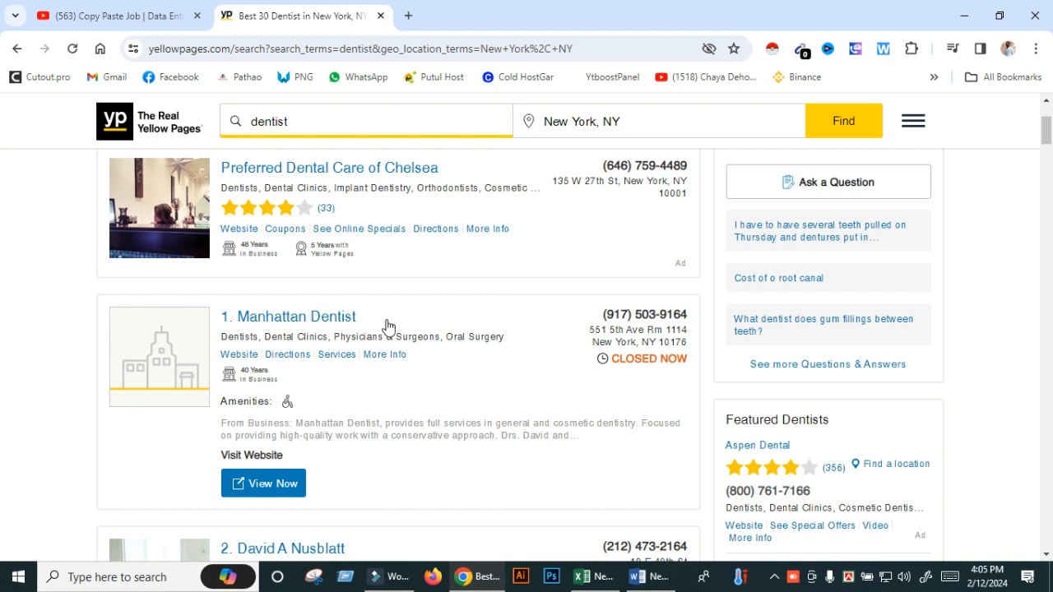
{"action": "scroll", "coordinate": [388, 326], "scroll_direction": "down", "scroll_amount": 2}
{"action": "right_click", "coordinate": [267, 369]}
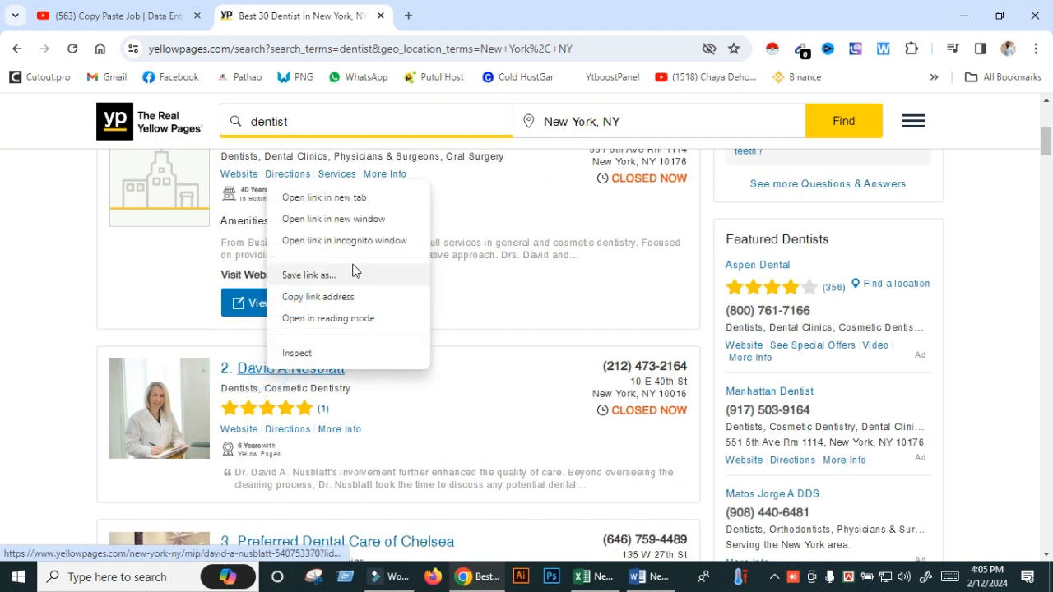
{"action": "left_click", "coordinate": [354, 197]}
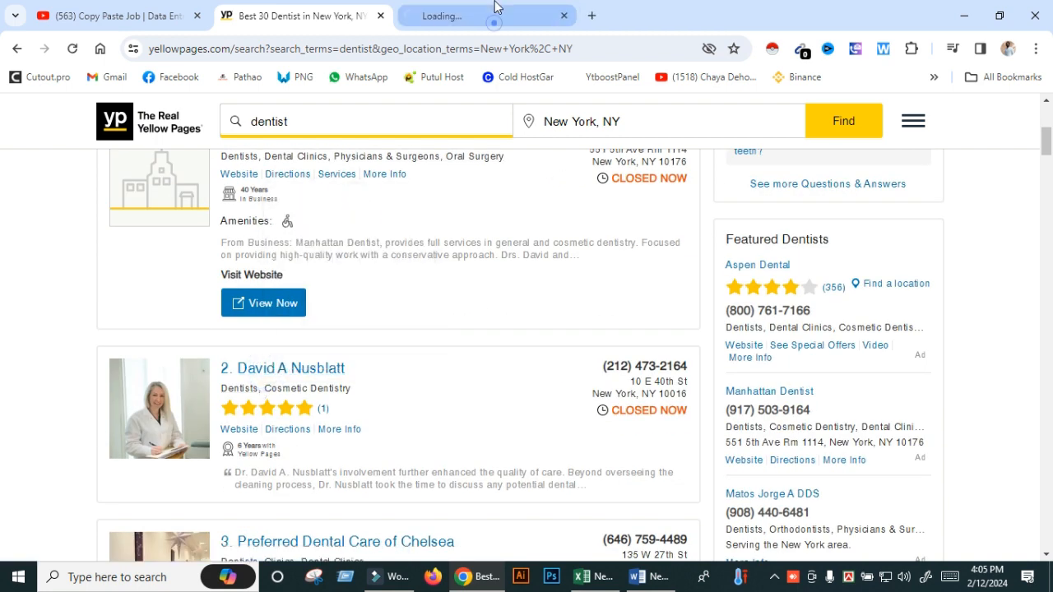
{"action": "left_click", "coordinate": [495, 10]}
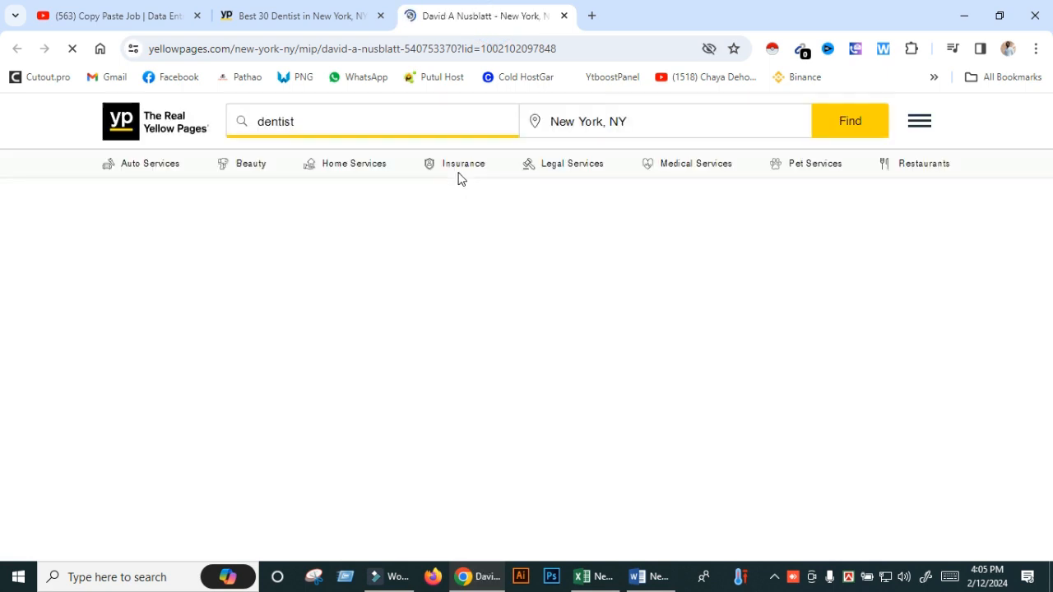
- Copy the dentist's full name from the listing heading
{"action": "triple_click", "coordinate": [535, 244]}
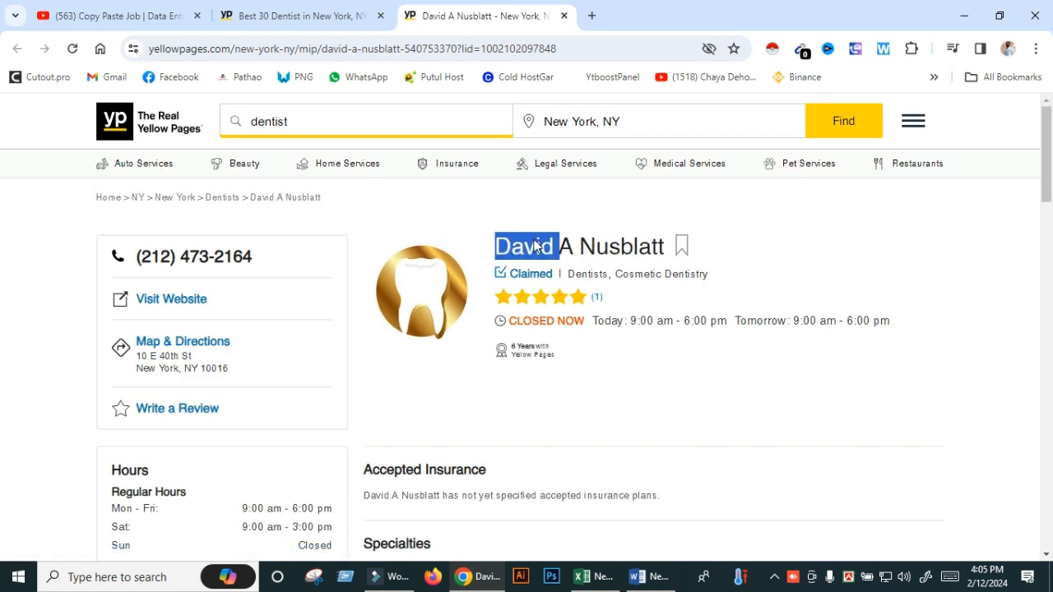
{"action": "right_click", "coordinate": [534, 243]}
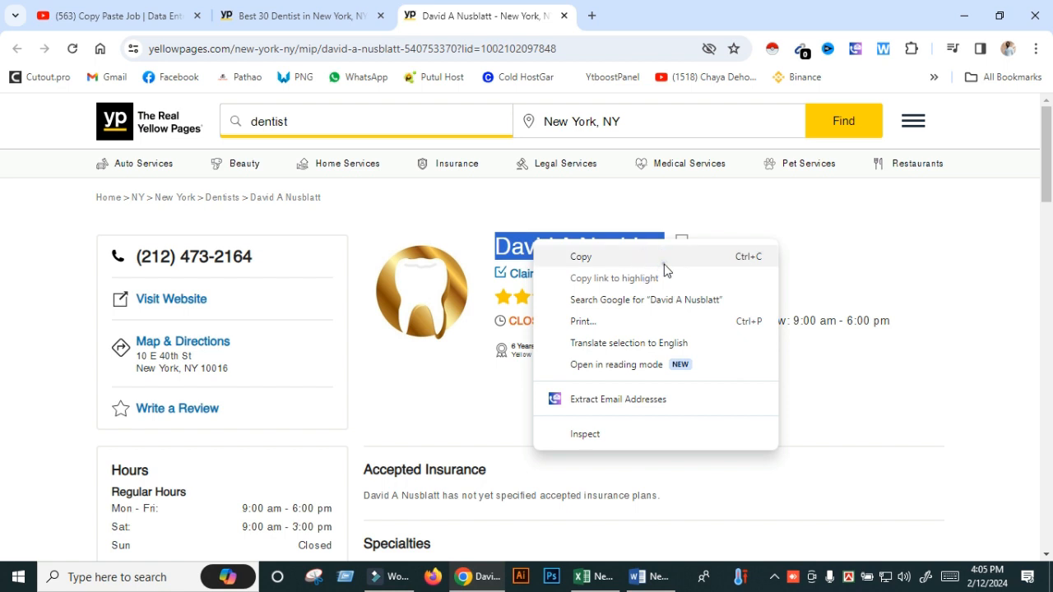
{"action": "left_click", "coordinate": [658, 256]}
{"action": "left_click", "coordinate": [596, 577]}
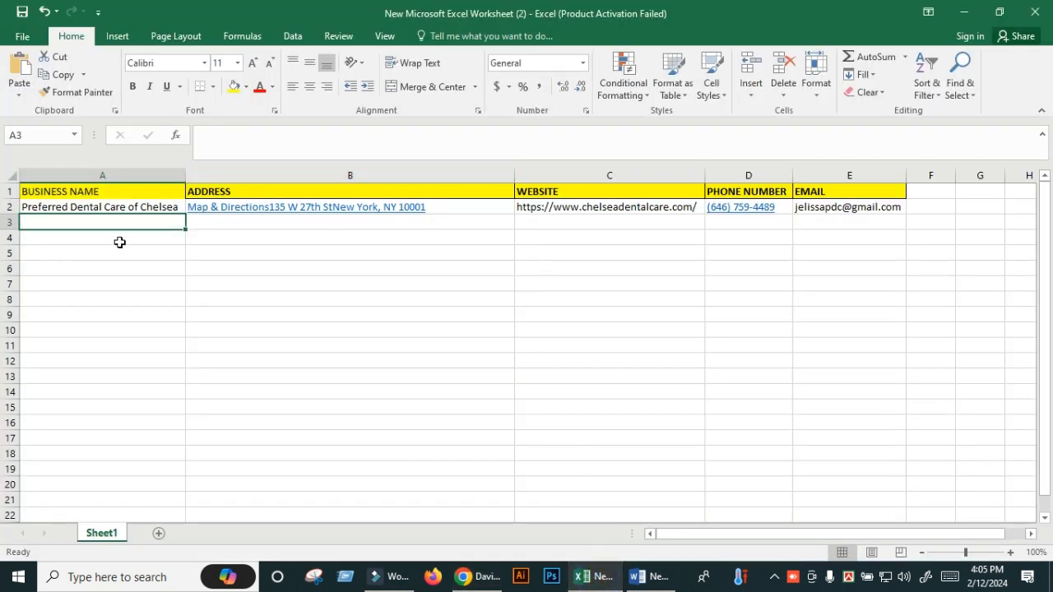
- Paste the dentist's name into A3 as plain text, replacing the oversized formatted paste
{"action": "key", "text": "ctrl+v"}
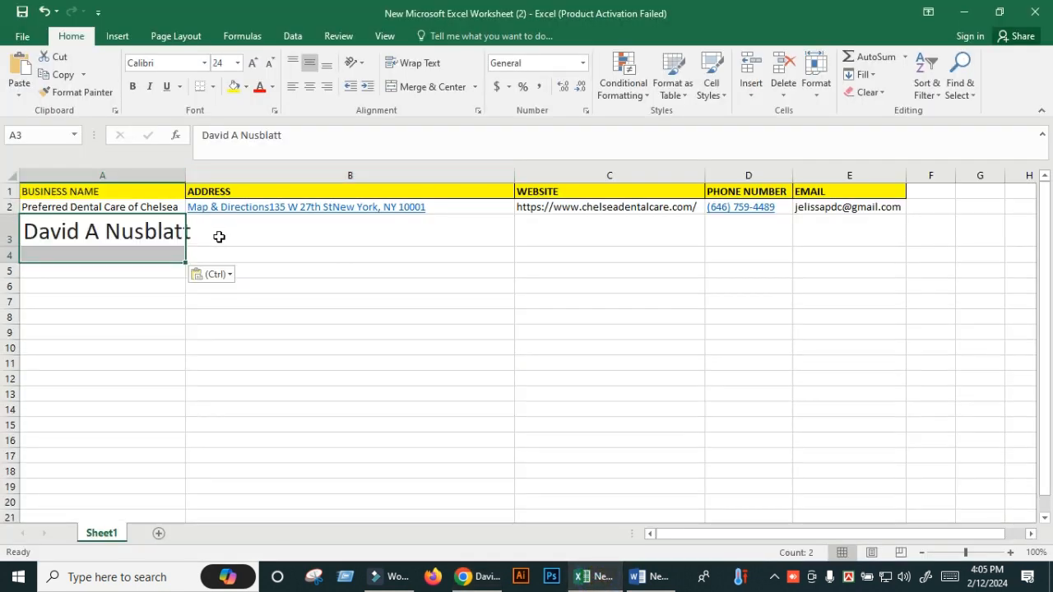
{"action": "left_click", "coordinate": [948, 576]}
{"action": "left_click", "coordinate": [267, 565]}
{"action": "left_click", "coordinate": [271, 512]}
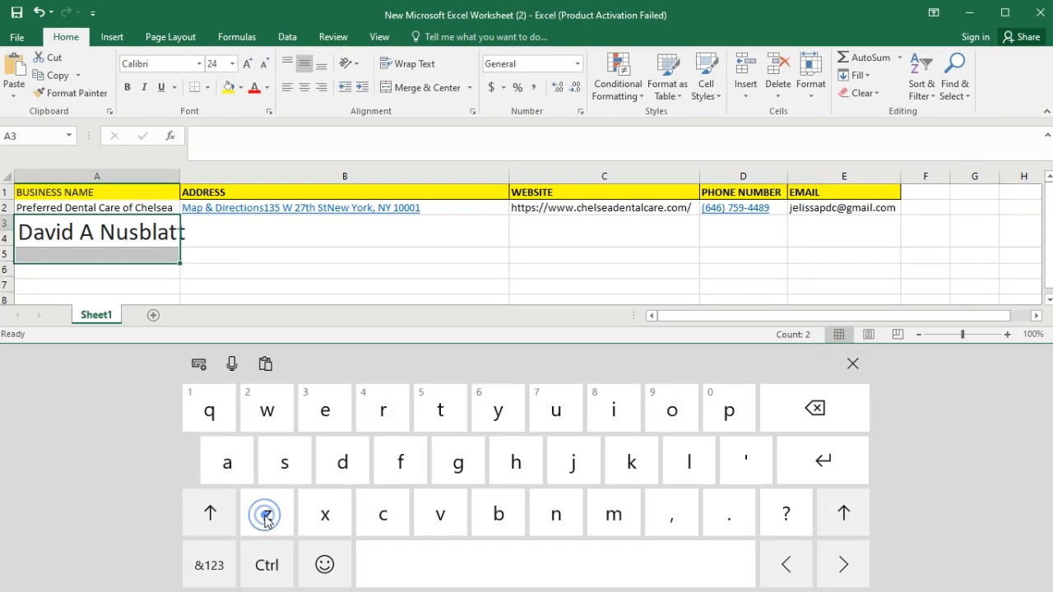
{"action": "left_click", "coordinate": [853, 363]}
{"action": "right_click", "coordinate": [127, 224]}
{"action": "left_click", "coordinate": [183, 291]}
- Drag the listing's Map & Directions street address into B3
{"action": "left_click", "coordinate": [223, 224]}
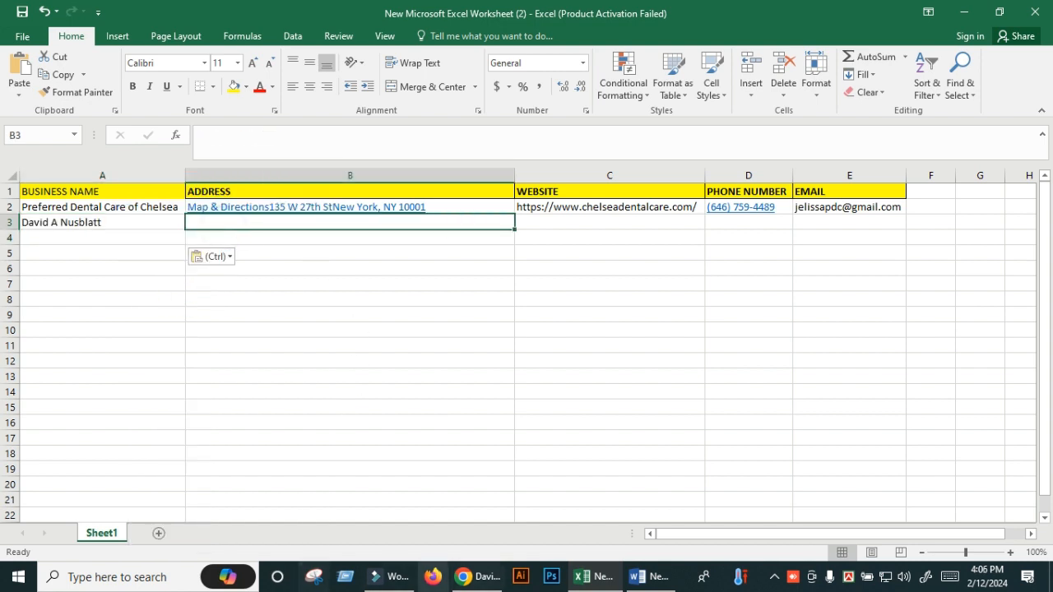
{"action": "left_click", "coordinate": [481, 576]}
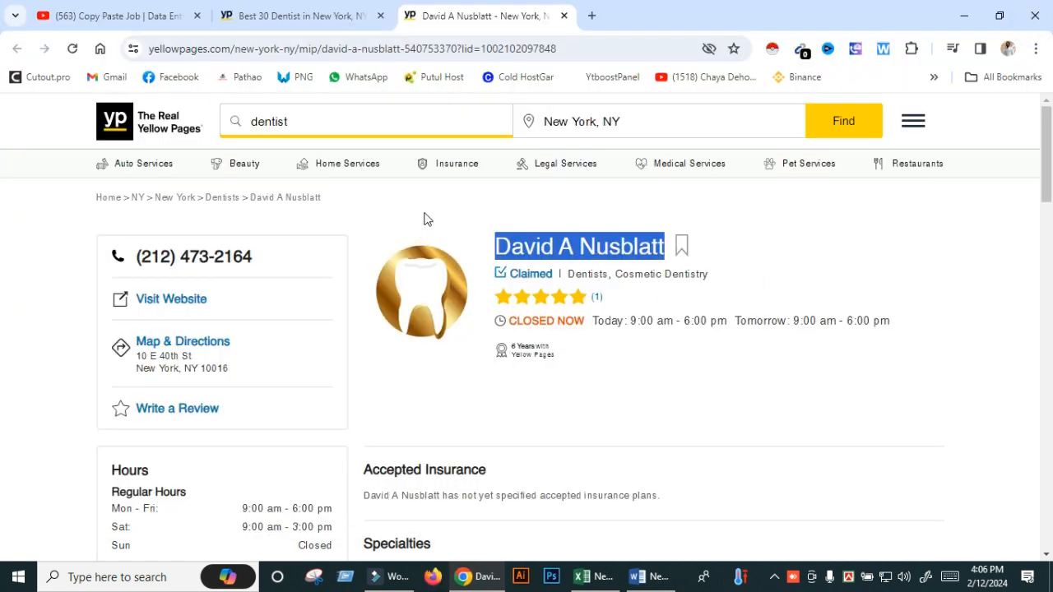
{"action": "left_click", "coordinate": [424, 214]}
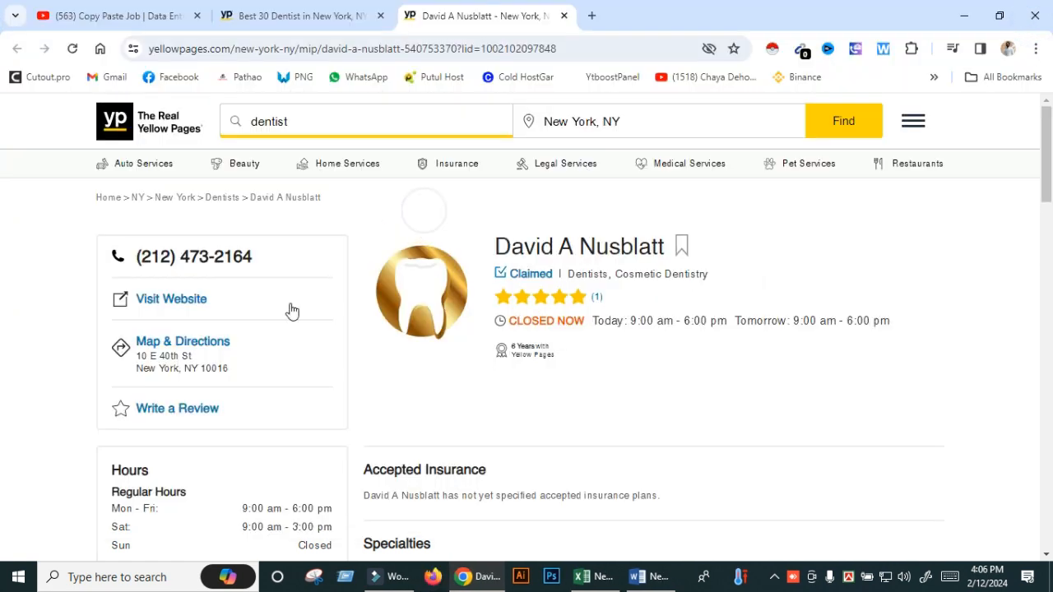
{"action": "left_click", "coordinate": [588, 576]}
{"action": "left_click", "coordinate": [485, 577]}
{"action": "left_click_drag", "start_coordinate": [150, 357], "coordinate": [393, 222]}
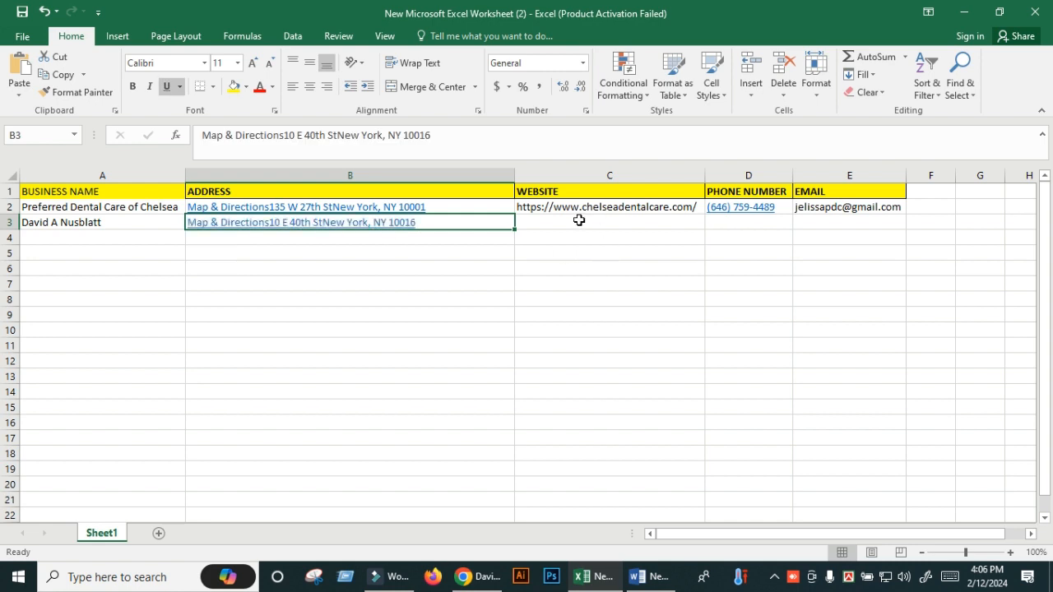
{"action": "left_click", "coordinate": [579, 220]}
{"action": "left_click", "coordinate": [479, 577]}
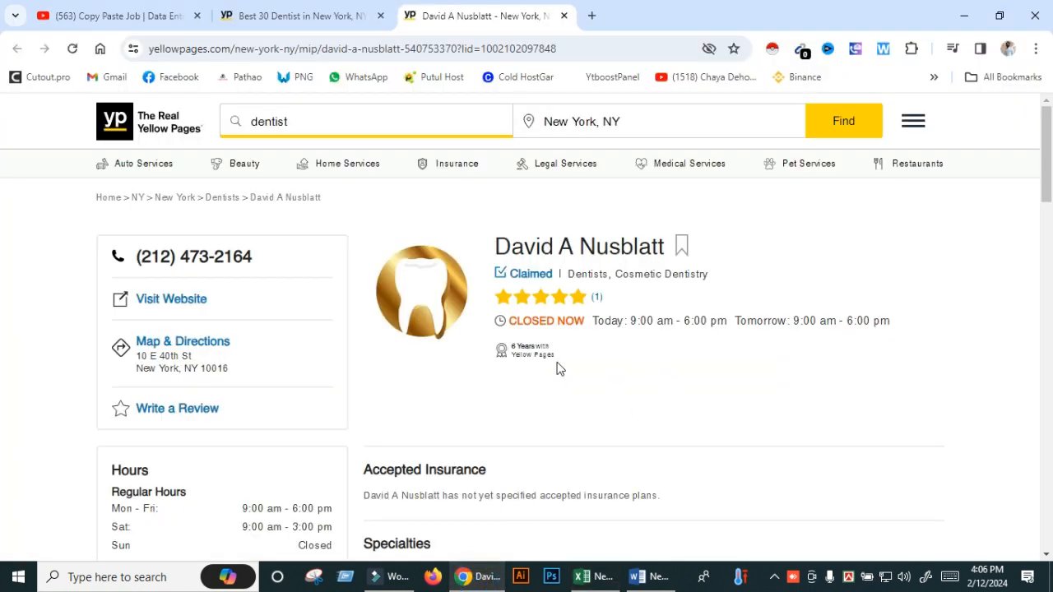
- Copy the practice's website URL from its Visit Website page and paste it into C3
{"action": "right_click", "coordinate": [207, 298]}
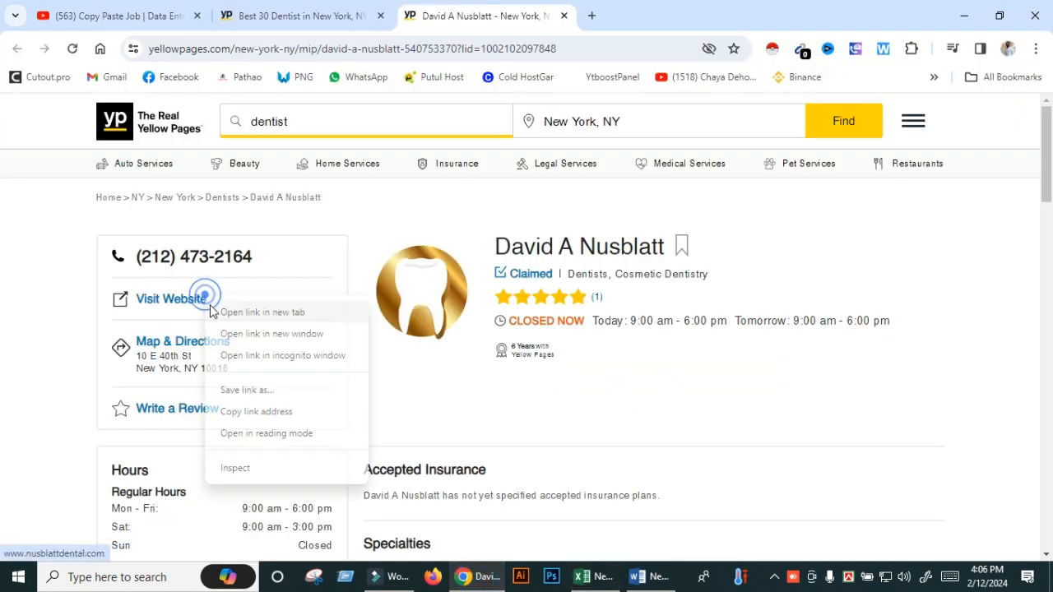
{"action": "left_click", "coordinate": [261, 311]}
{"action": "left_click", "coordinate": [690, 15]}
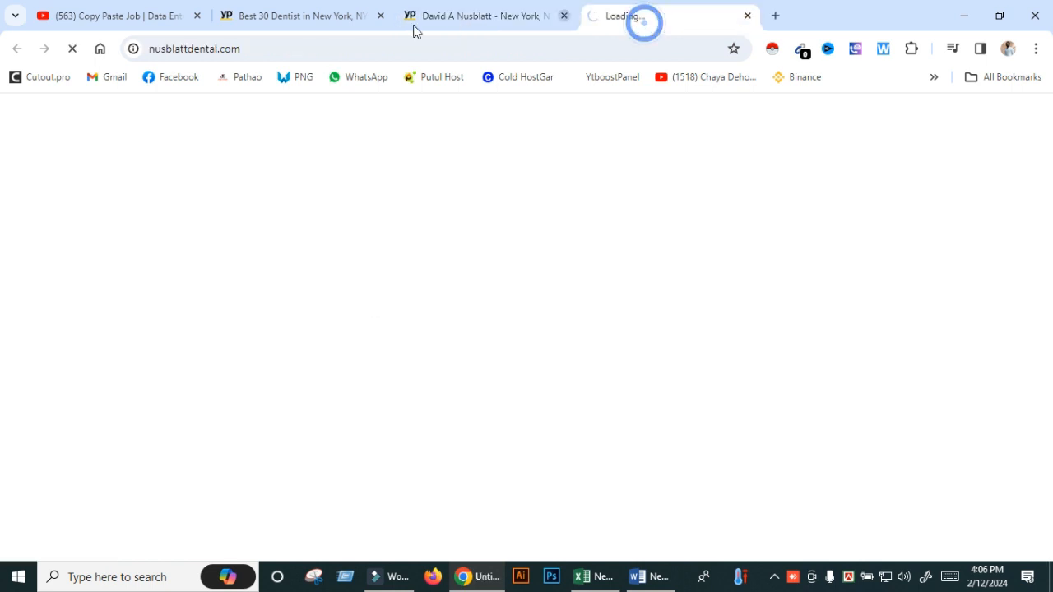
{"action": "left_click", "coordinate": [194, 49]}
{"action": "right_click", "coordinate": [194, 50]}
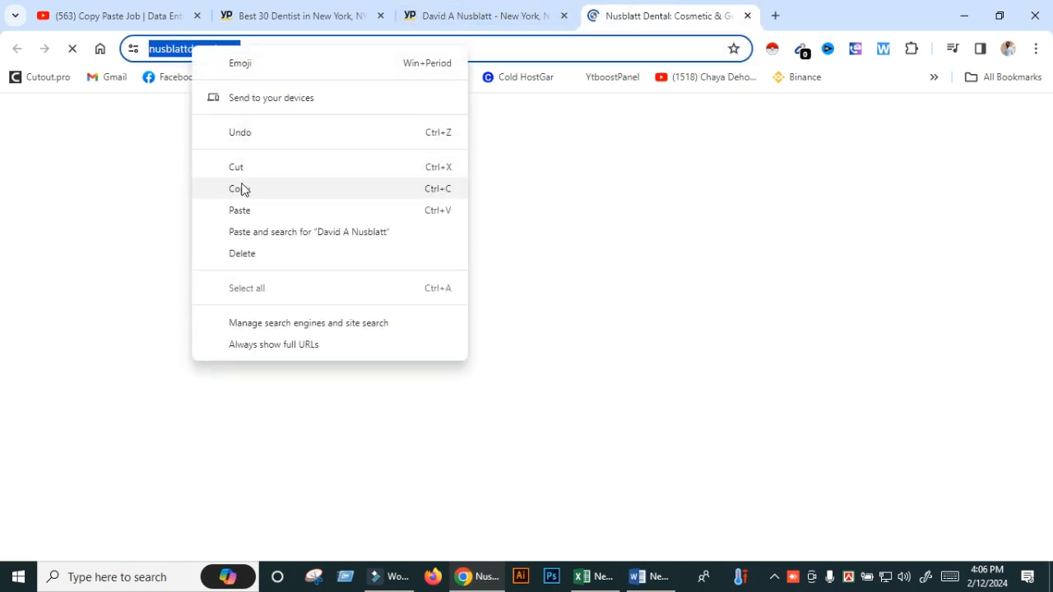
{"action": "left_click", "coordinate": [245, 190]}
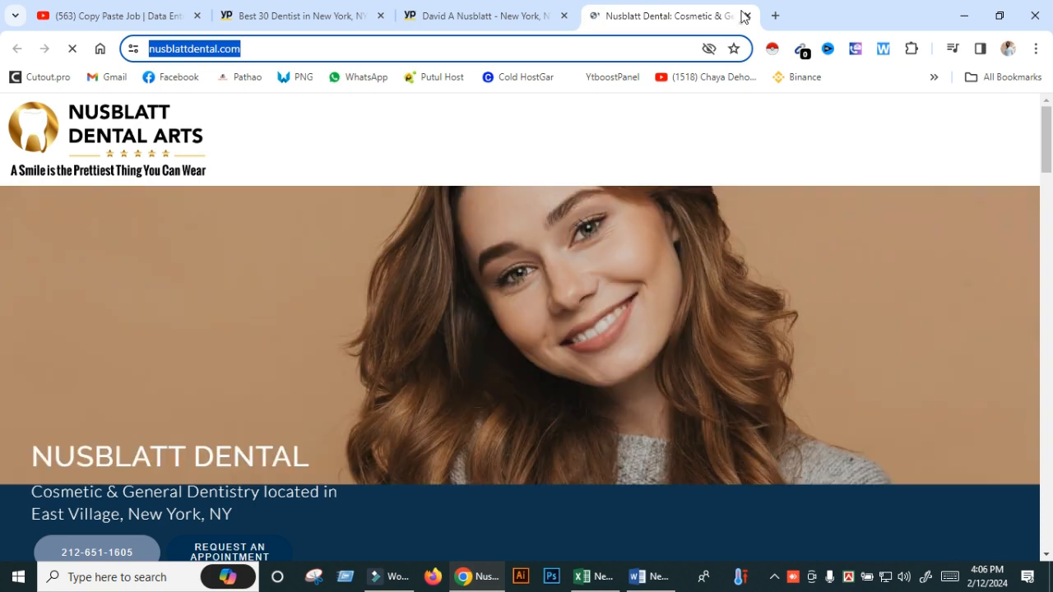
{"action": "left_click", "coordinate": [746, 16]}
{"action": "left_click", "coordinate": [586, 576]}
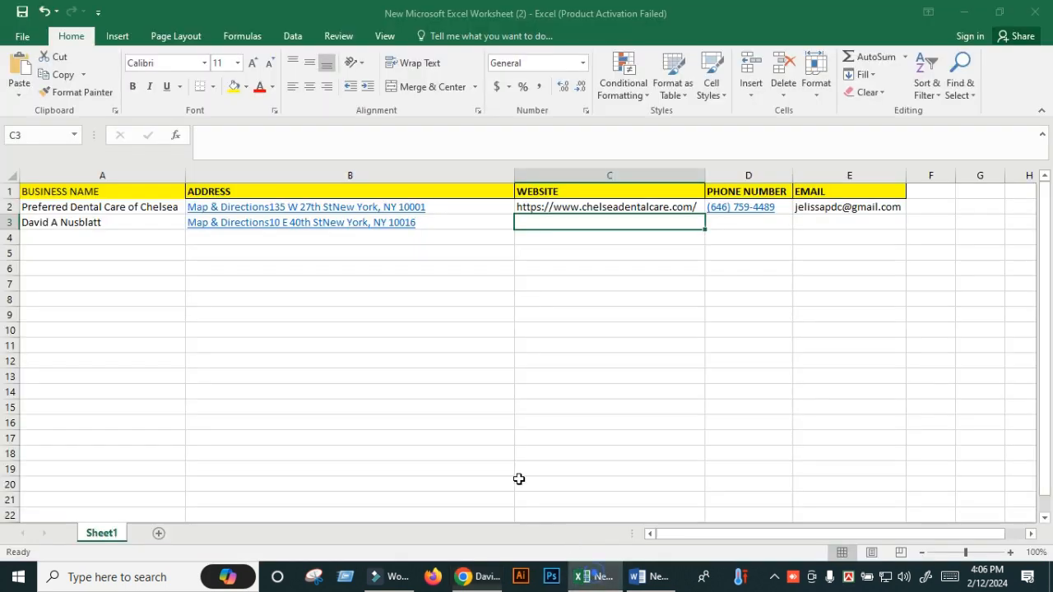
{"action": "right_click", "coordinate": [566, 223]}
{"action": "left_click", "coordinate": [602, 290]}
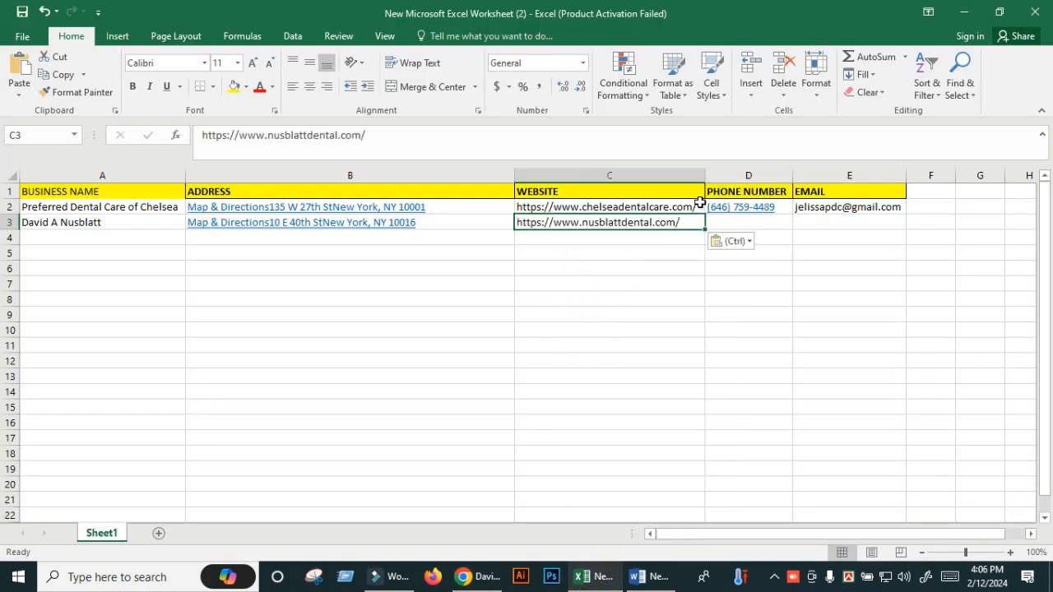
- Drag the listing's phone number into D3
{"action": "left_click", "coordinate": [740, 222]}
{"action": "left_click", "coordinate": [463, 576]}
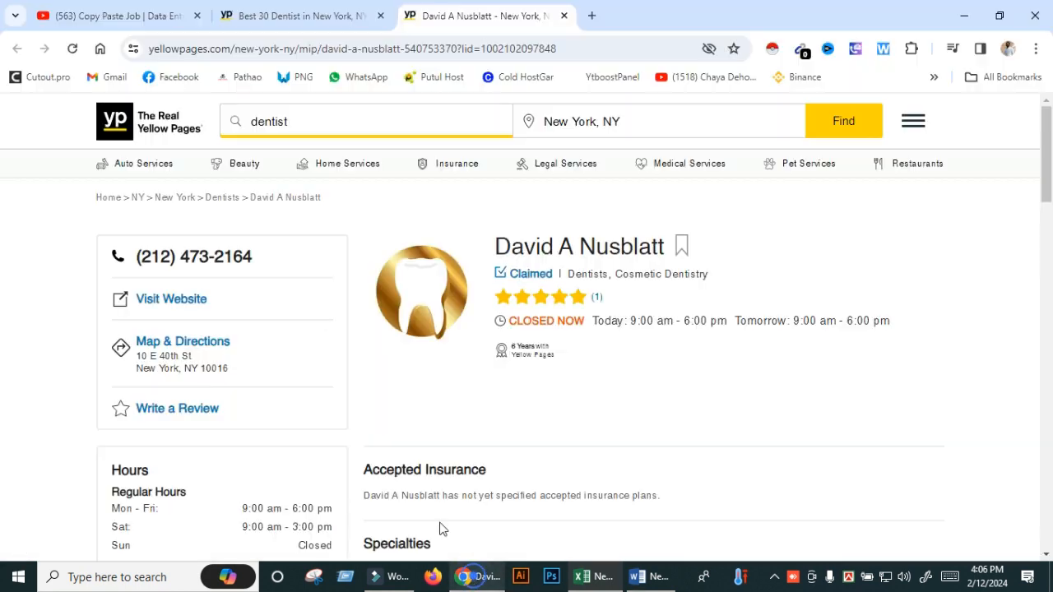
{"action": "left_click_drag", "start_coordinate": [242, 262], "coordinate": [784, 219]}
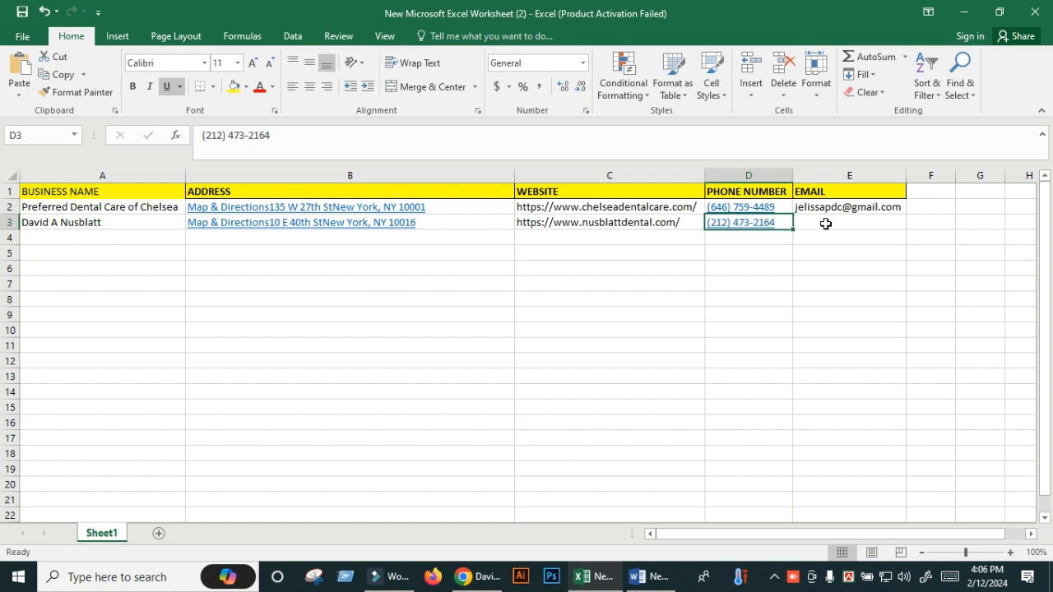
{"action": "left_click", "coordinate": [825, 223]}
{"action": "left_click", "coordinate": [485, 576]}
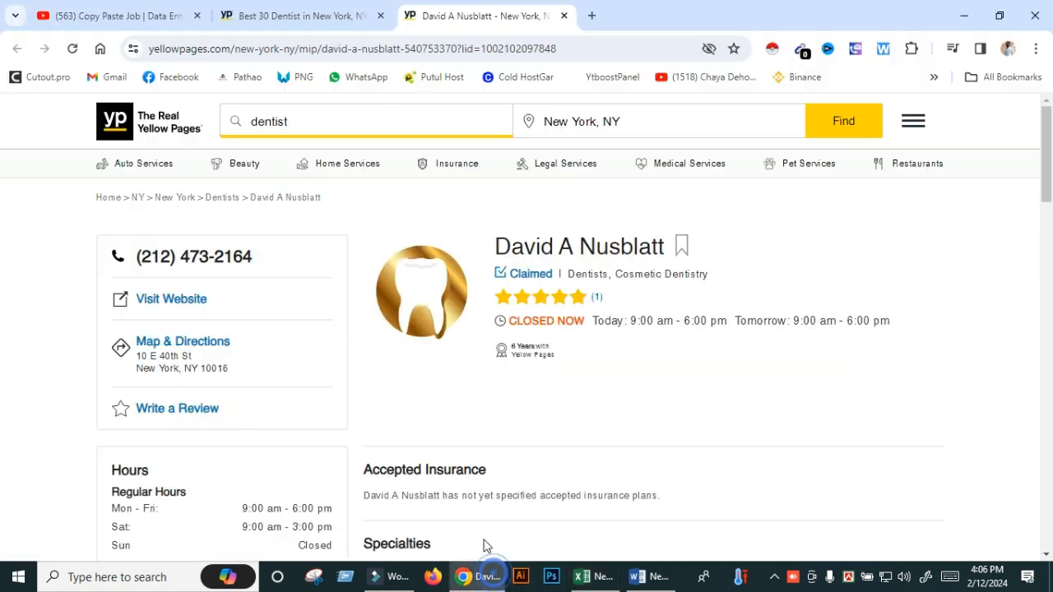
- Search Google for the dentist's name plus 'email address'
{"action": "triple_click", "coordinate": [553, 246]}
{"action": "right_click", "coordinate": [578, 248]}
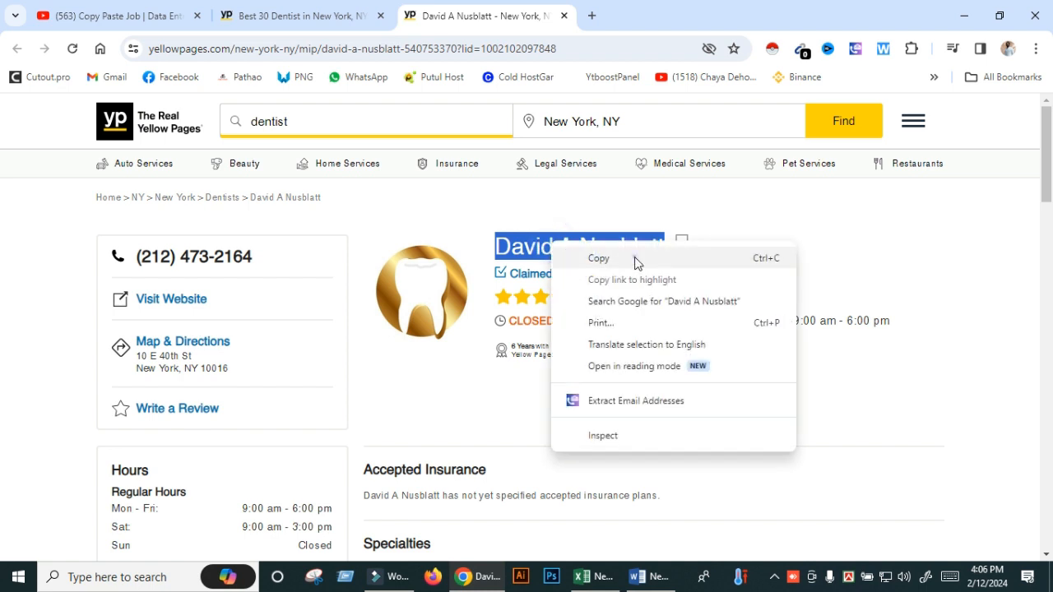
{"action": "left_click", "coordinate": [634, 261]}
{"action": "left_click", "coordinate": [594, 18]}
{"action": "right_click", "coordinate": [501, 49]}
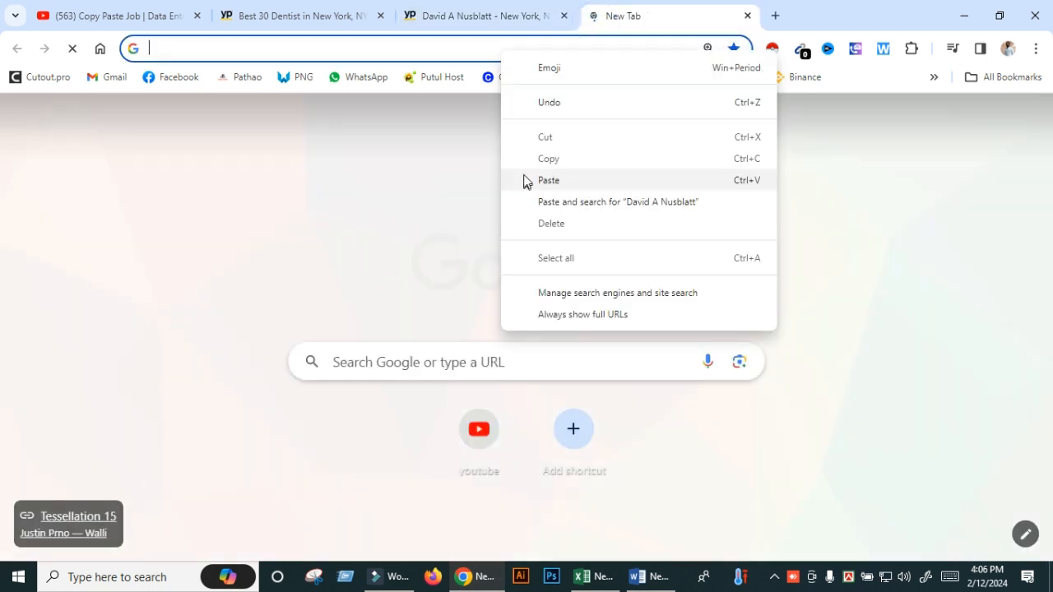
{"action": "left_click", "coordinate": [522, 178]}
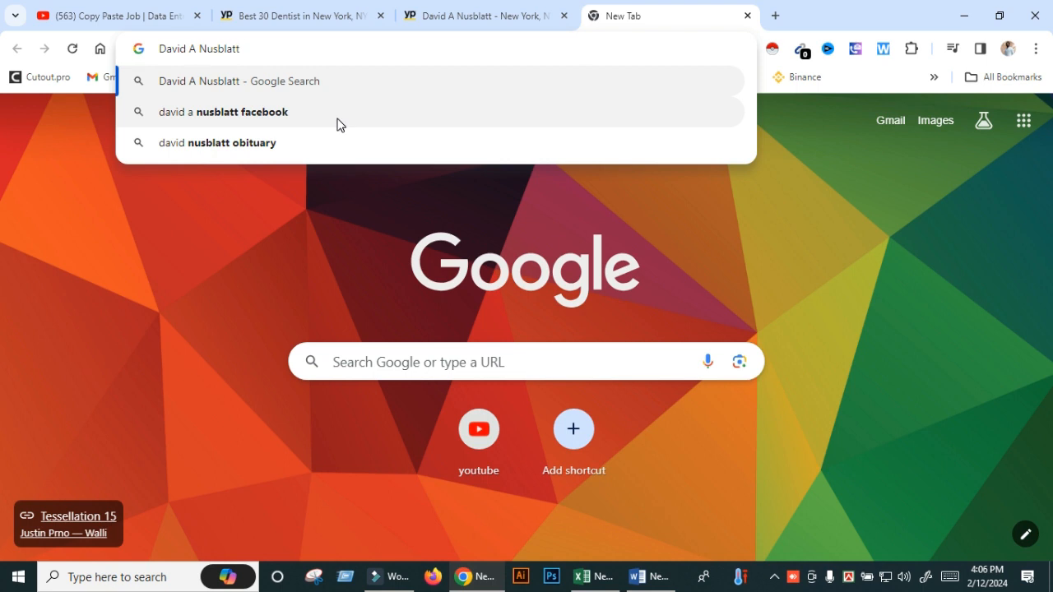
{"action": "type", "text": "em"}
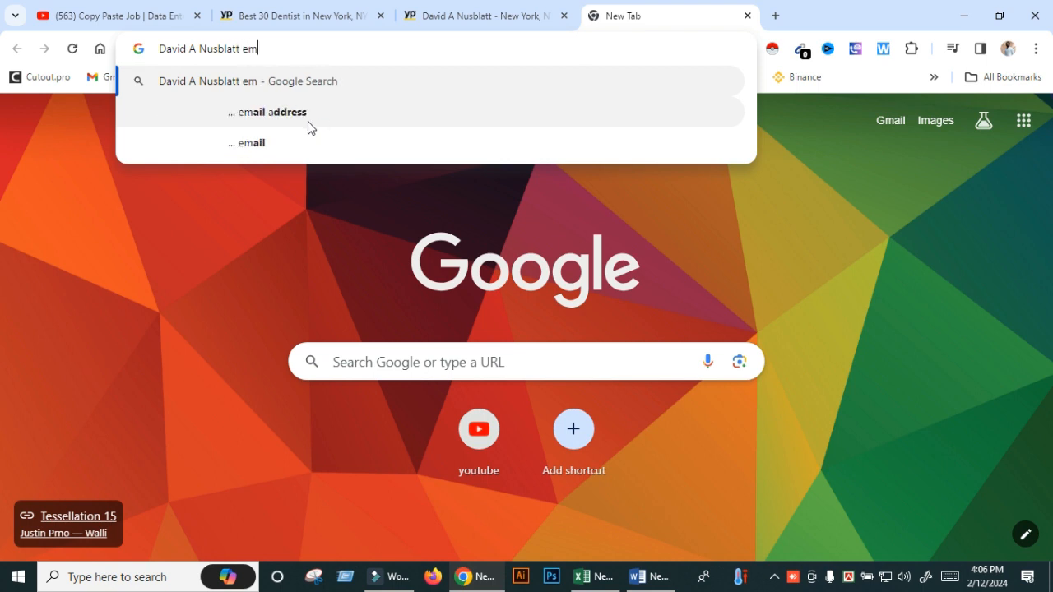
{"action": "left_click", "coordinate": [310, 128]}
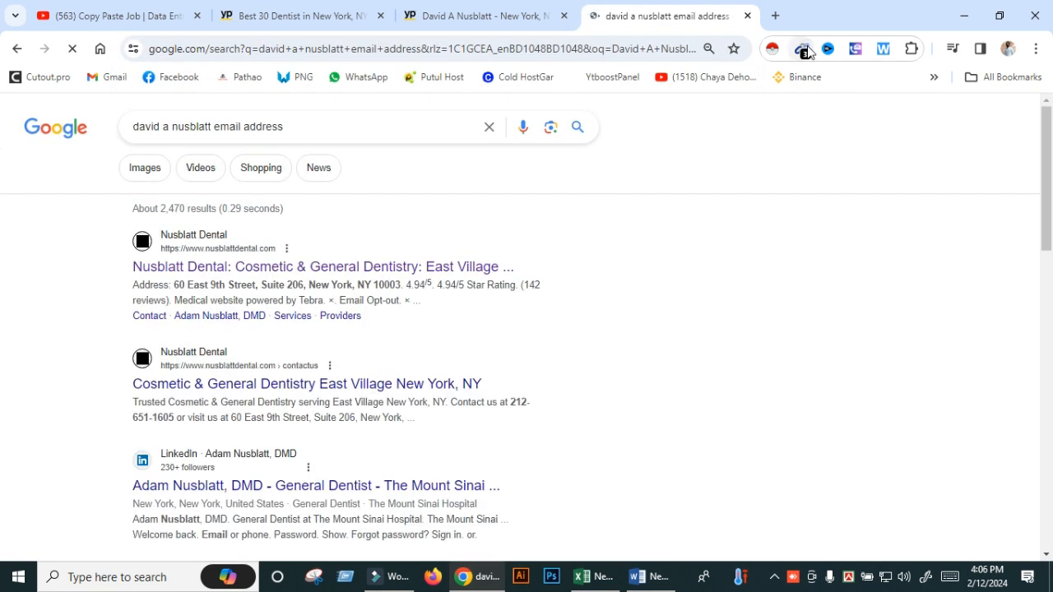
- Copy the first Email Extractor address and paste it into E3
{"action": "left_click", "coordinate": [802, 49]}
{"action": "triple_click", "coordinate": [635, 110]}
{"action": "right_click", "coordinate": [657, 120]}
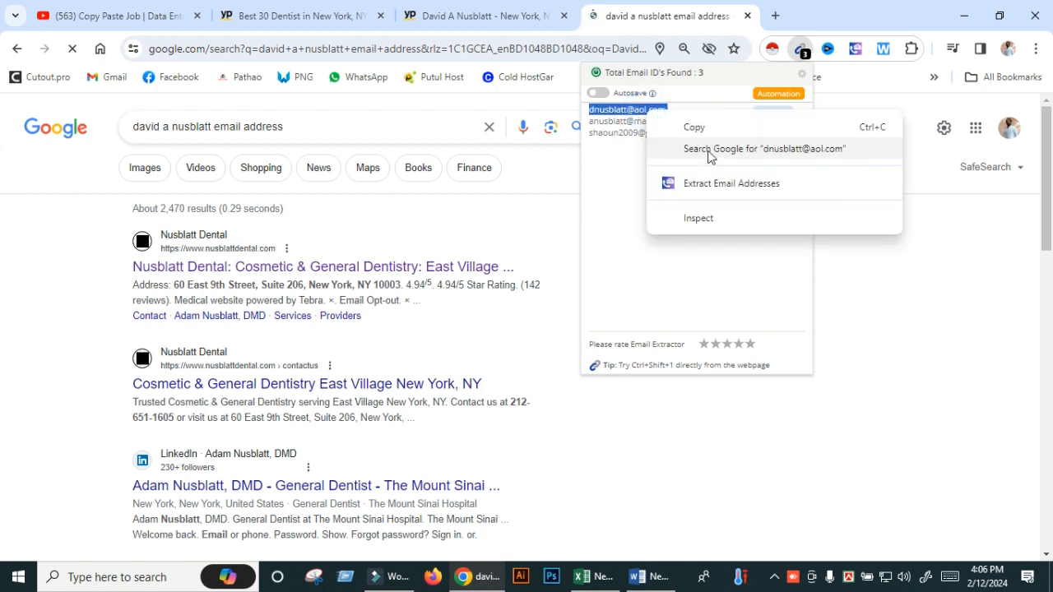
{"action": "left_click", "coordinate": [716, 128]}
{"action": "left_click", "coordinate": [581, 576]}
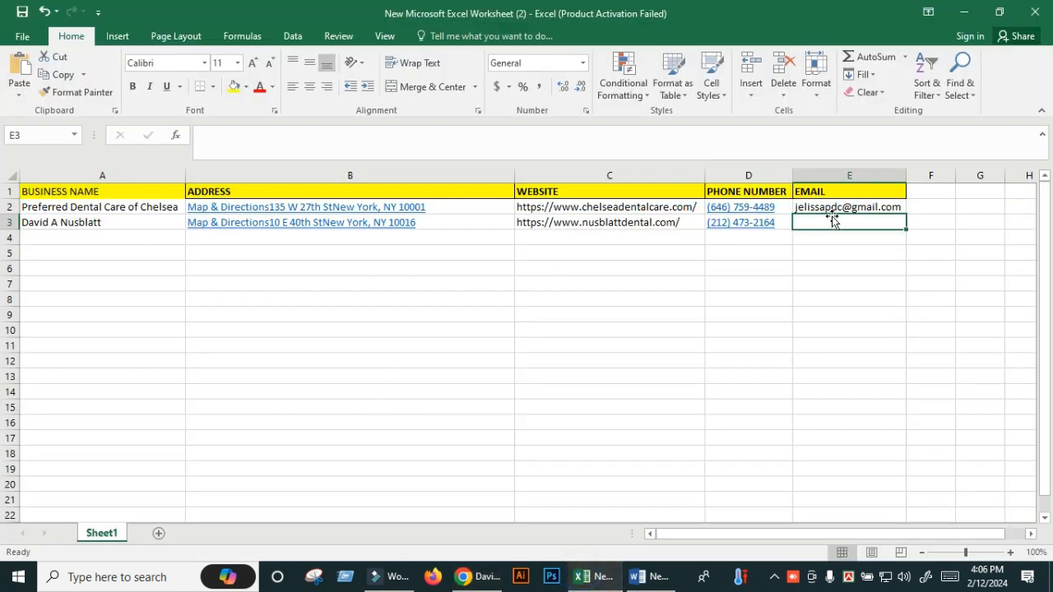
{"action": "right_click", "coordinate": [829, 220]}
{"action": "left_click", "coordinate": [832, 285]}
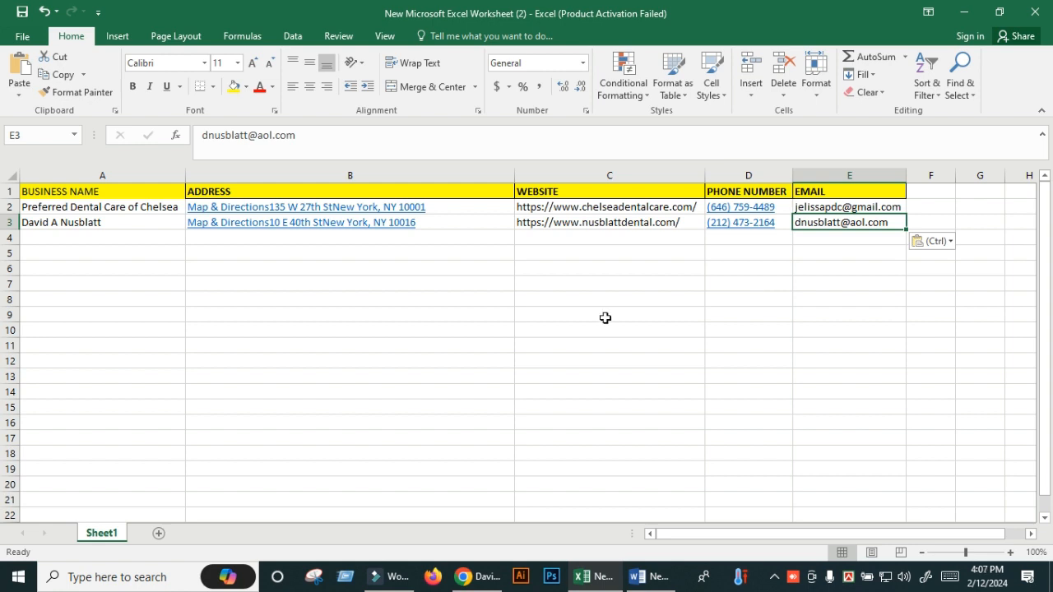
{"action": "left_click", "coordinate": [187, 298]}
{"action": "scroll", "coordinate": [110, 343], "scroll_direction": "down", "scroll_amount": 20}
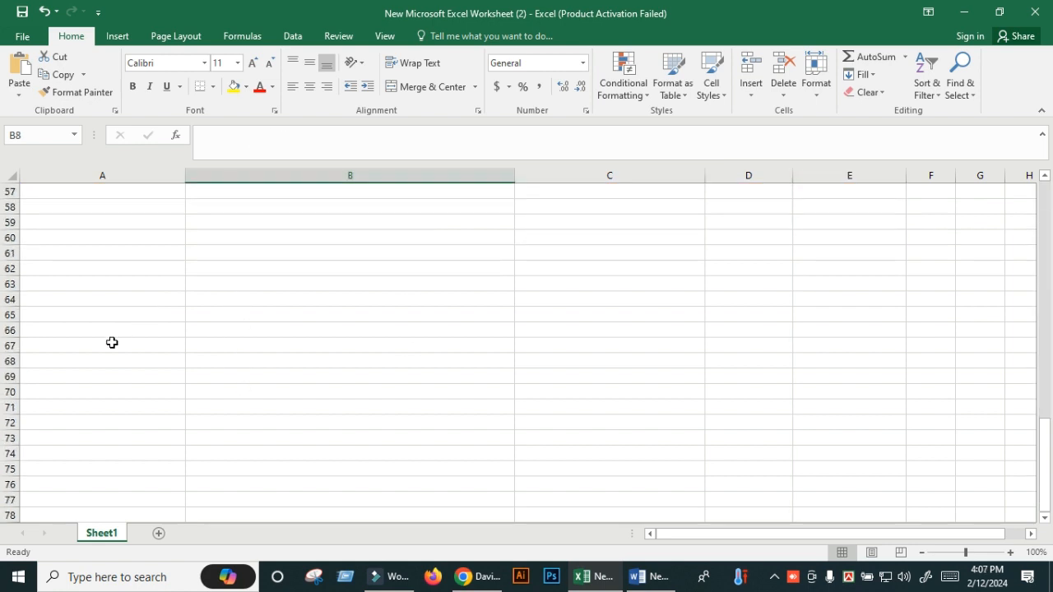
{"action": "scroll", "coordinate": [112, 342], "scroll_direction": "down", "scroll_amount": 5}
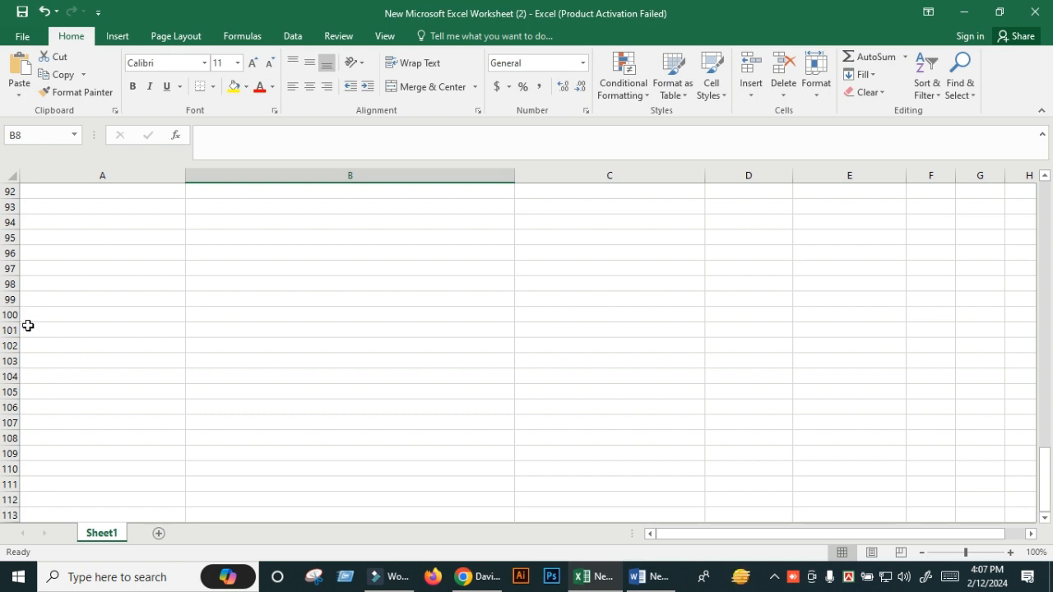
{"action": "left_click", "coordinate": [35, 320]}
{"action": "scroll", "coordinate": [271, 362], "scroll_direction": "up", "scroll_amount": 14}
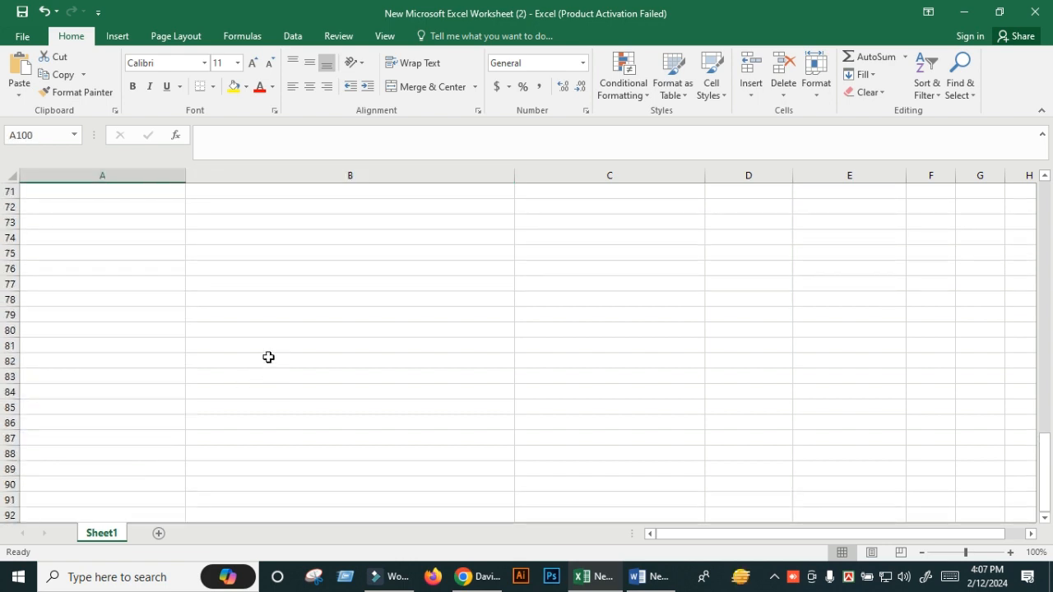
{"action": "scroll", "coordinate": [272, 355], "scroll_direction": "up", "scroll_amount": 16}
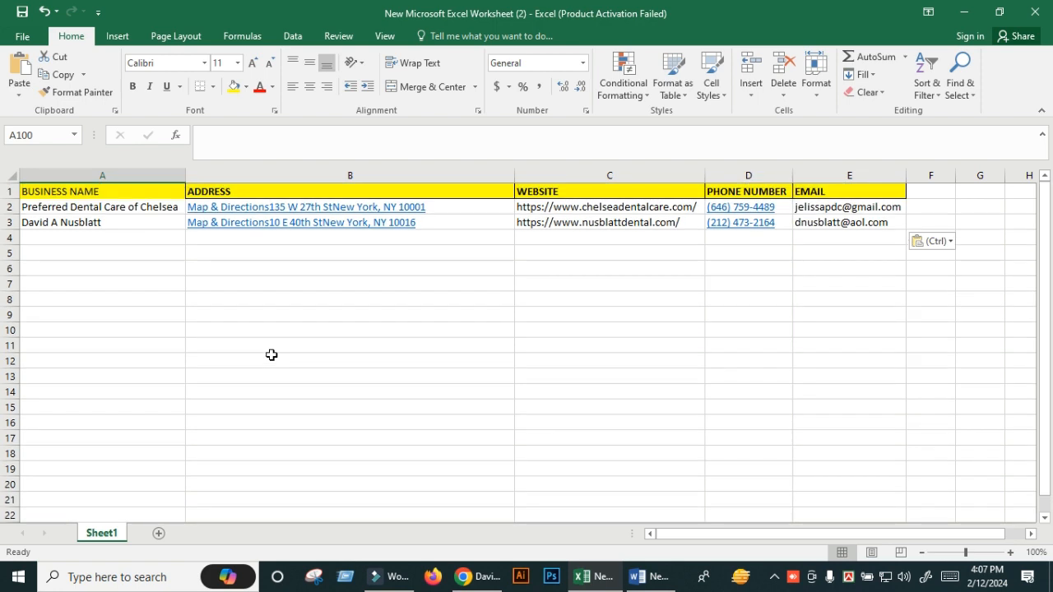